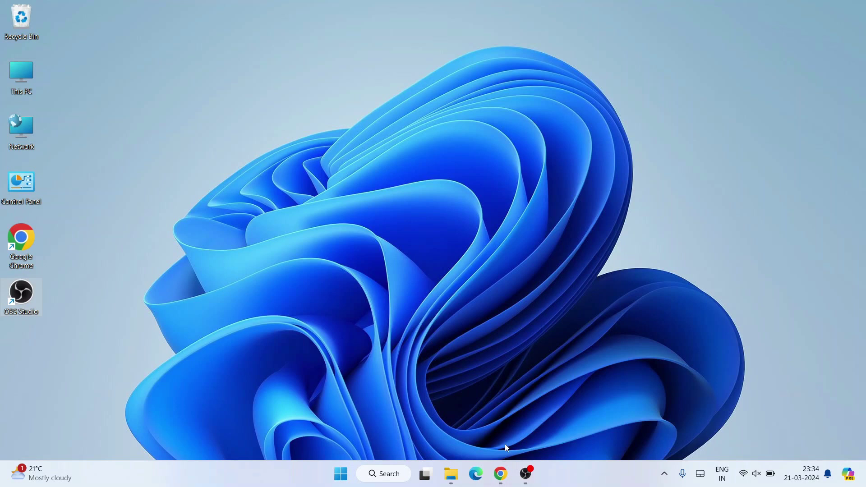
Search Google in Chrome for 'jdk download' and open Oracle's Java Downloads result
mouse_move(500, 474)
left_click(527, 446)
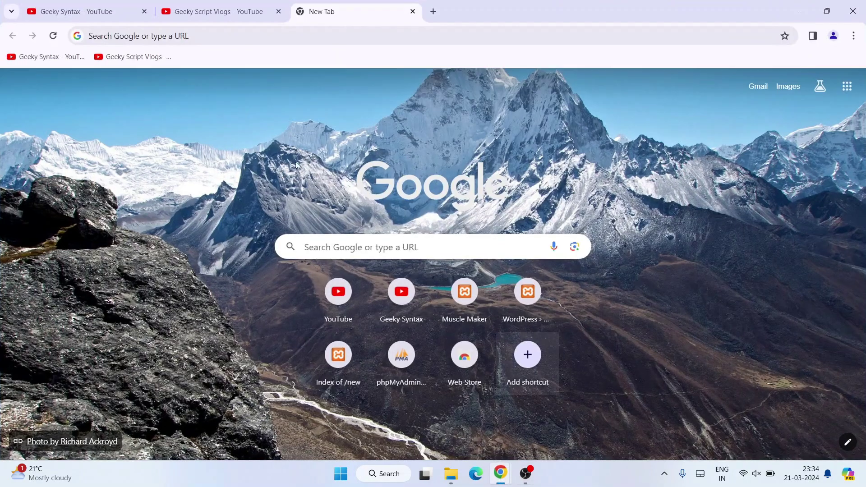
left_click(201, 31)
type("jdk")
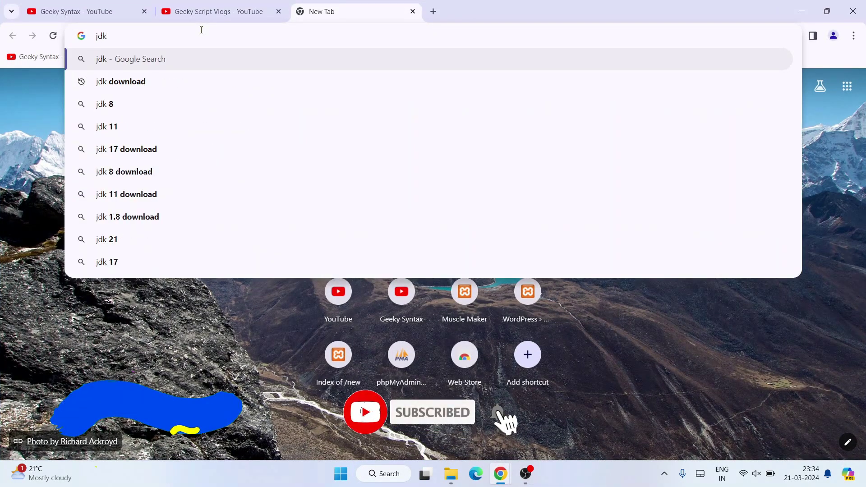
key("Down")
key("Return")
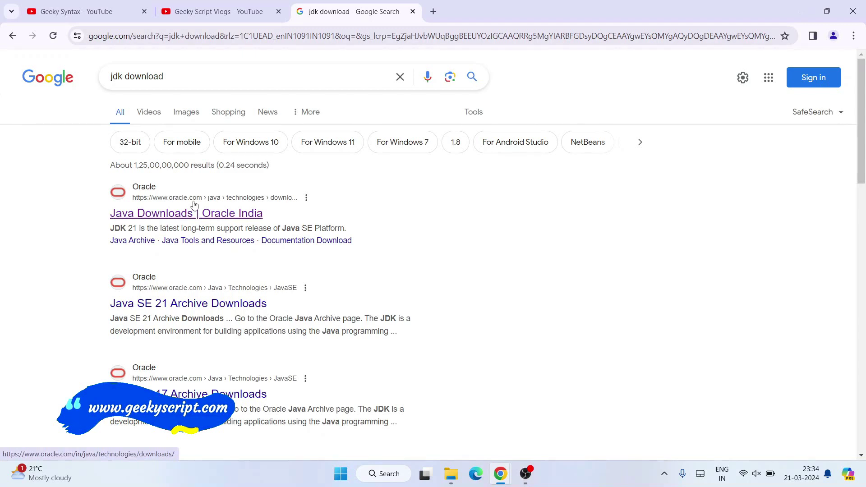
left_click(170, 214)
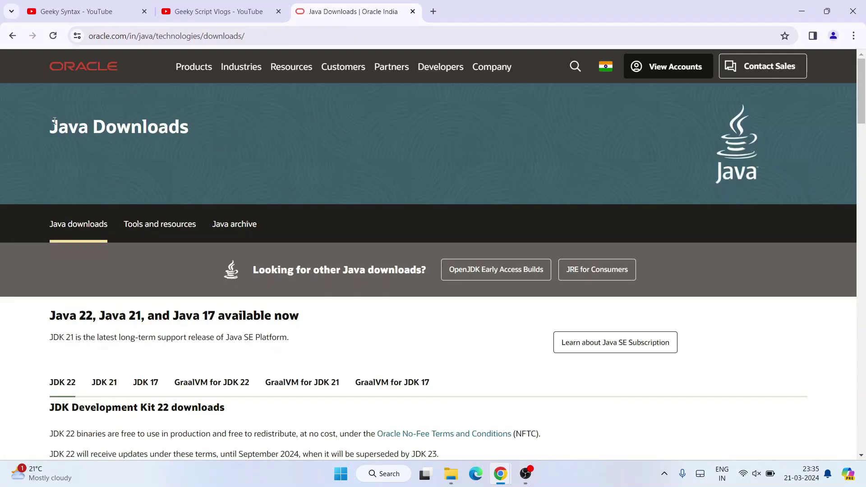
Scroll Oracle's Java Downloads page to JDK Development Kit 22 and select the Windows downloads
left_click(276, 37)
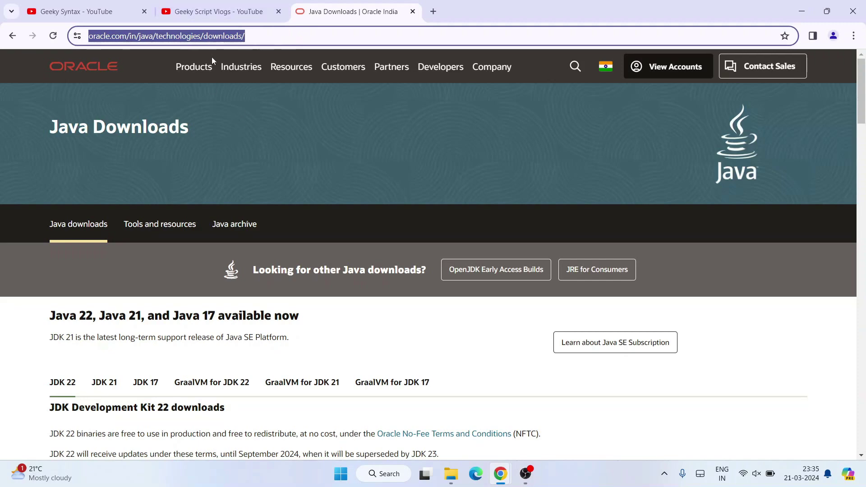
left_click_drag(46, 122, 218, 131)
left_click(219, 129)
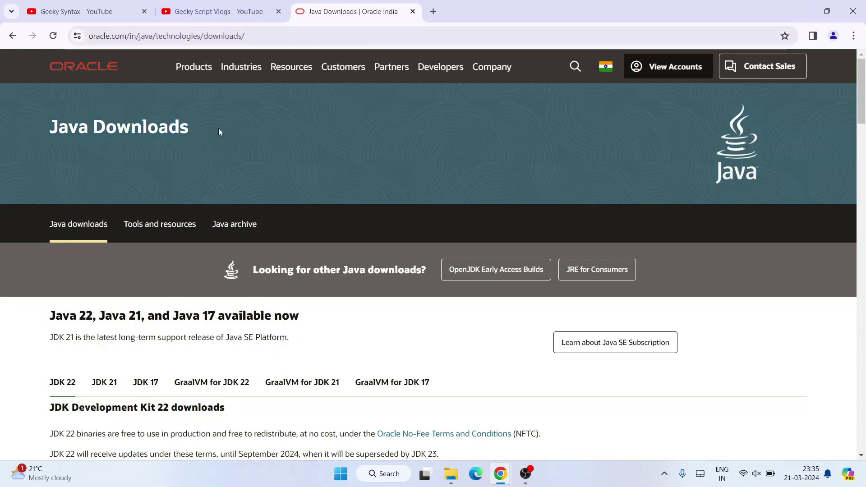
scroll(218, 131, "down", 4)
left_click_drag(49, 151, 92, 147)
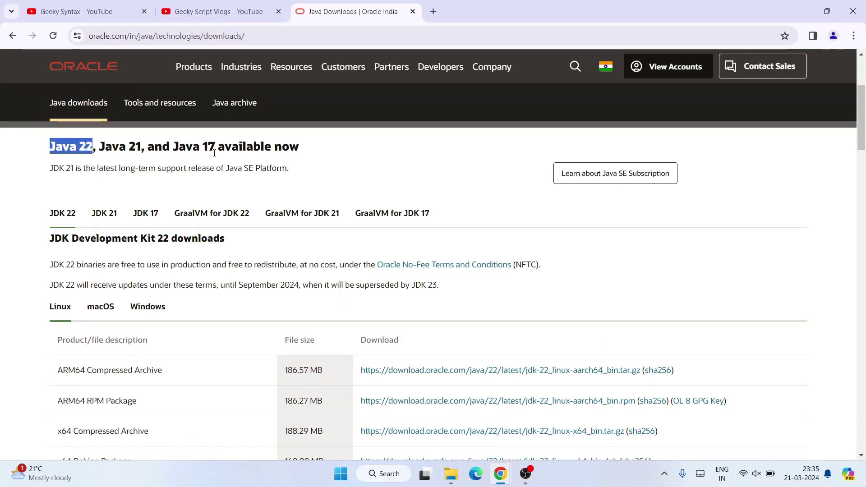
scroll(214, 153, "down", 1)
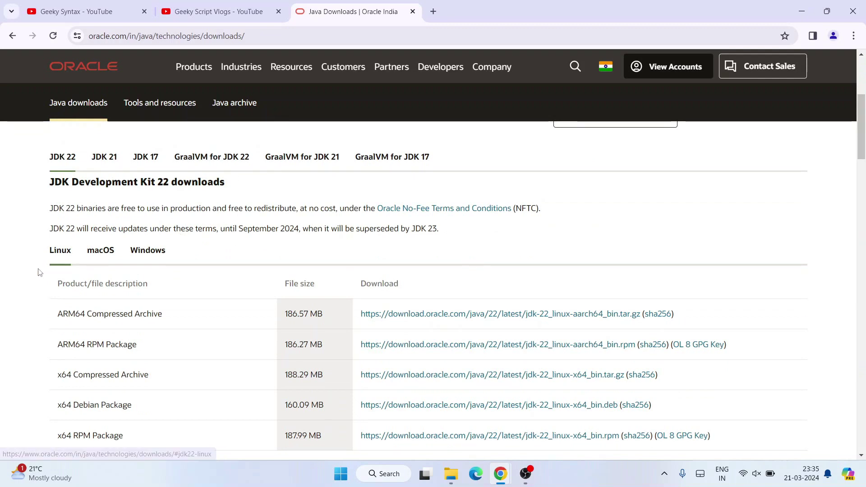
left_click(155, 252)
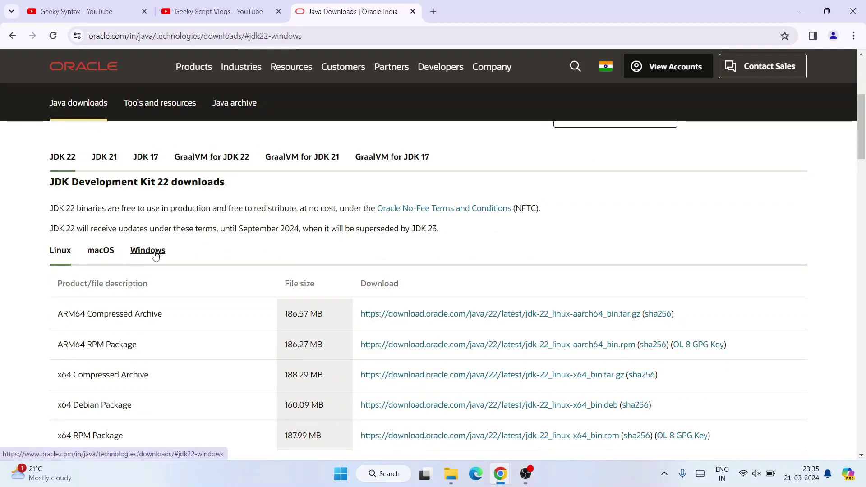
Download the JDK 22 x64 MSI installer, jdk-22_windows-x64_bin.msi
scroll(202, 242, "down", 1)
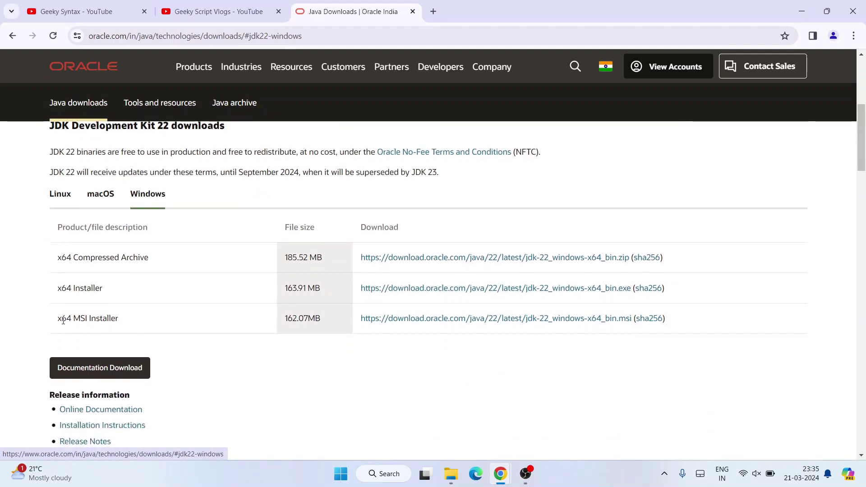
left_click_drag(57, 319, 118, 319)
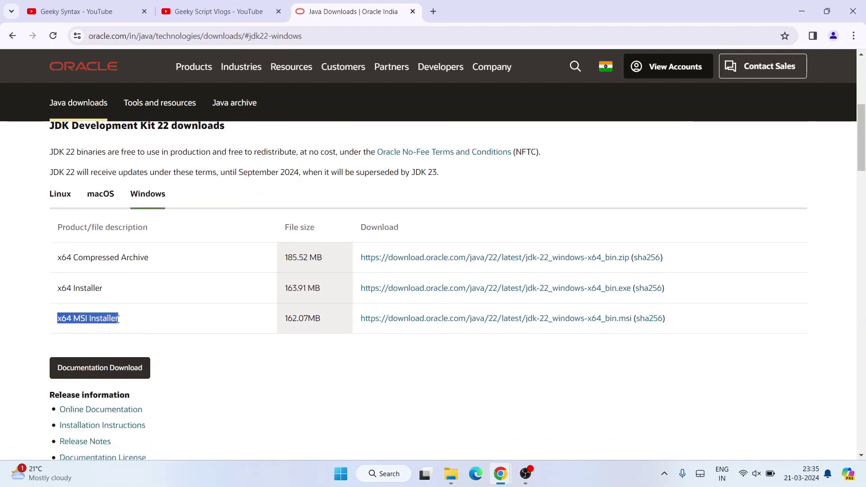
left_click(462, 320)
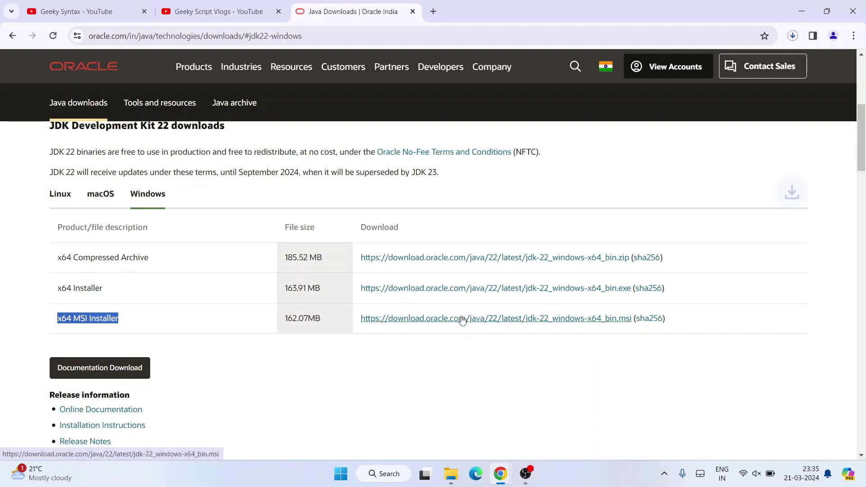
left_click(794, 35)
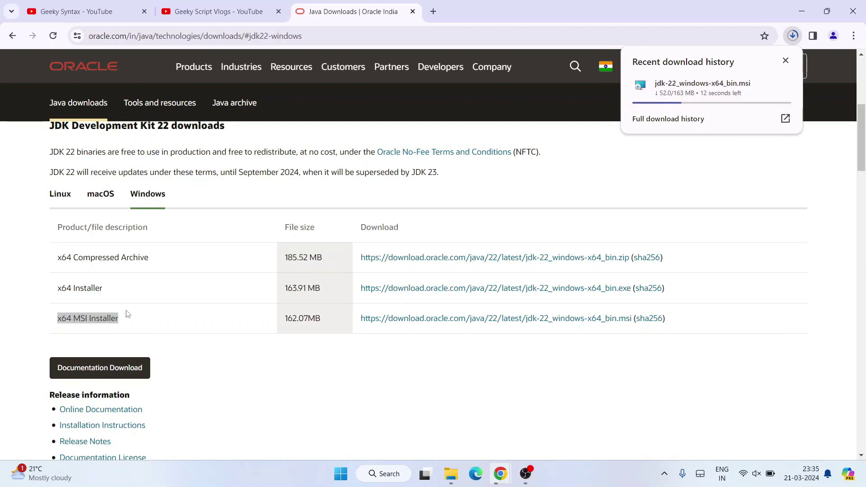
left_click(237, 194)
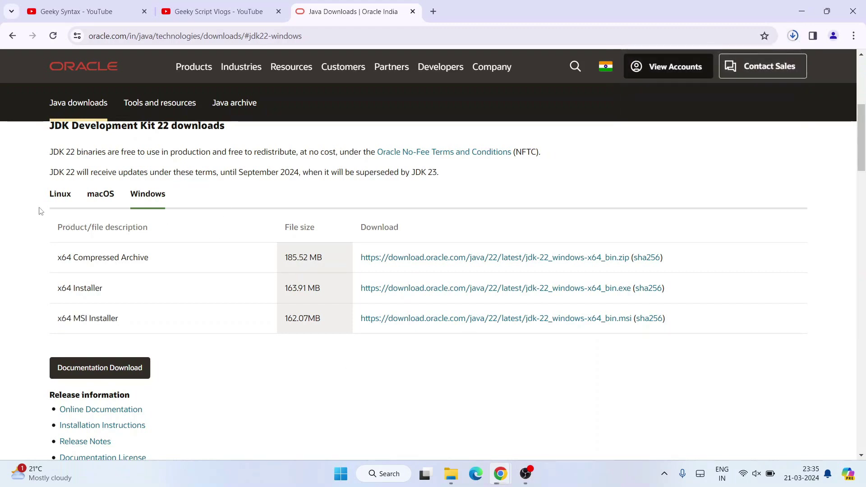
Confirm the 163 MB MSI download finished, then minimize Chrome to the desktop
left_click(59, 201)
left_click(102, 199)
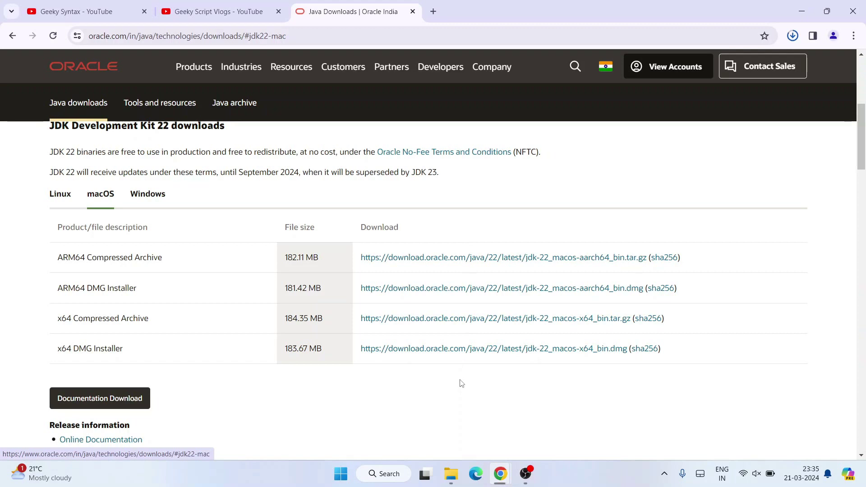
left_click(145, 198)
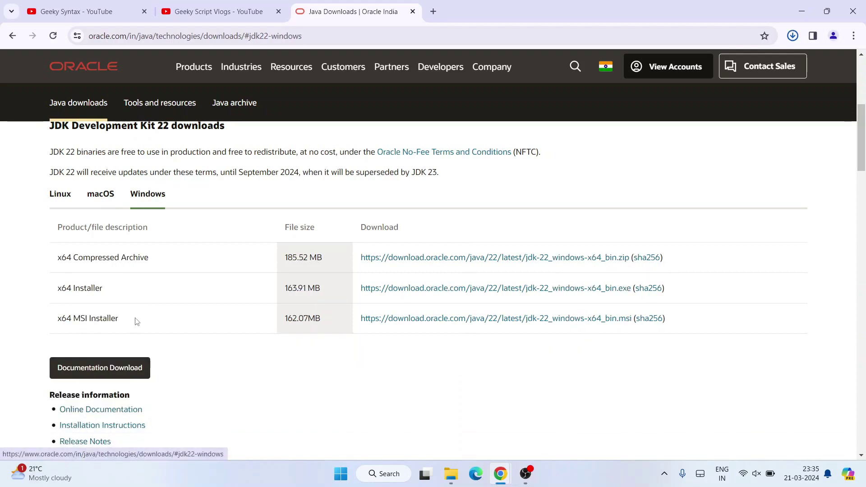
left_click(795, 37)
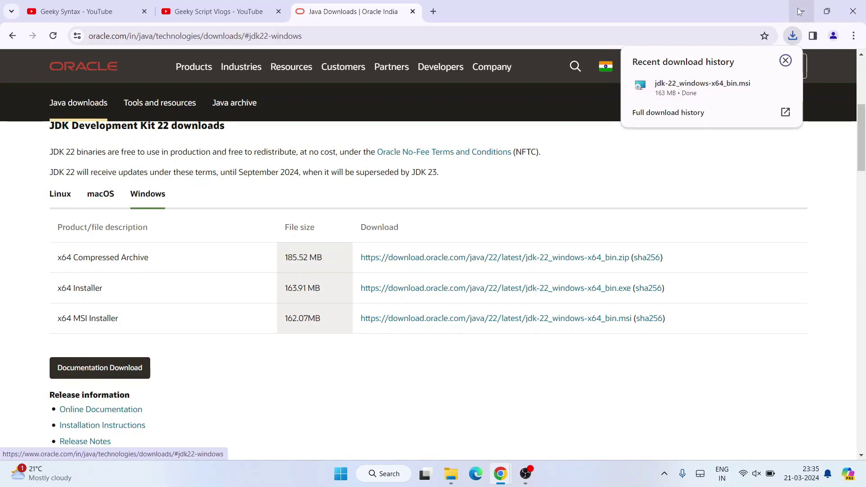
left_click(801, 12)
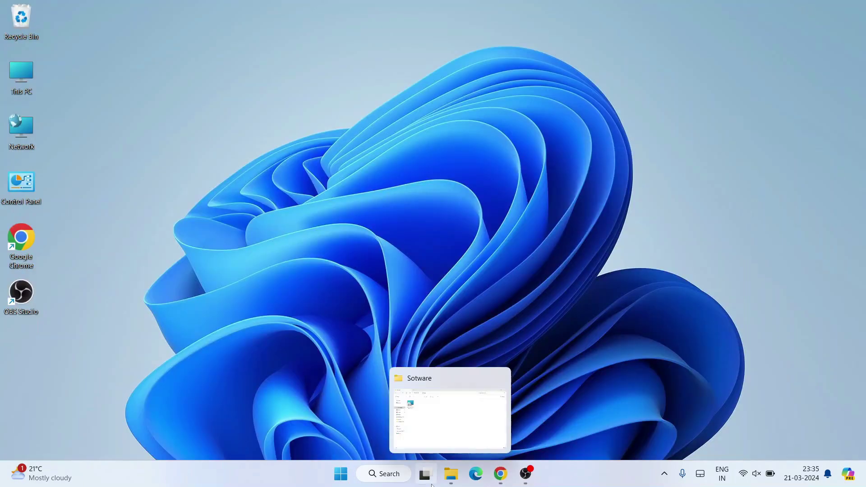
Launch jdk-22_windows-x64_bin.msi from the Sotware folder in File Explorer
left_click(451, 475)
left_click(123, 121)
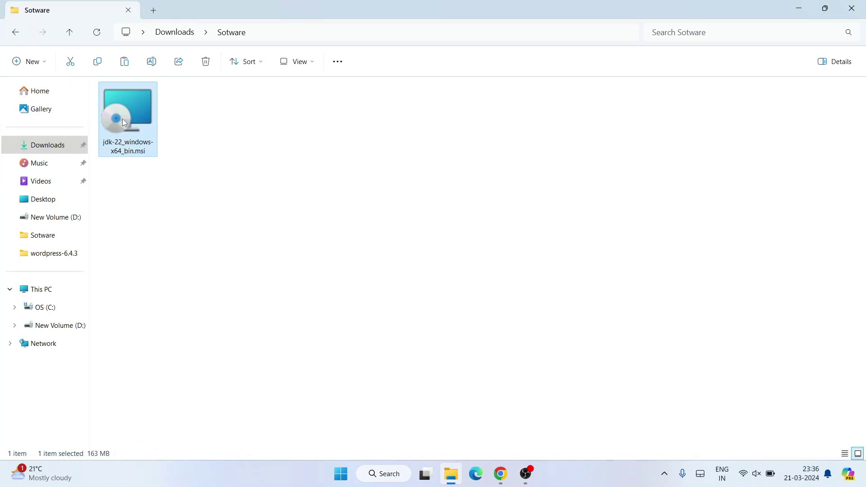
double_click(135, 113)
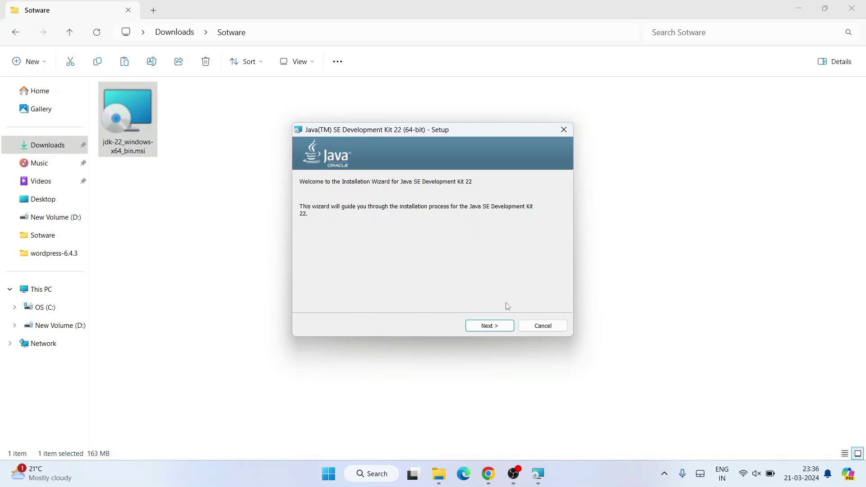
Install JDK 22 to the default C:\Program Files\Java\jdk-22\ folder
left_click(493, 327)
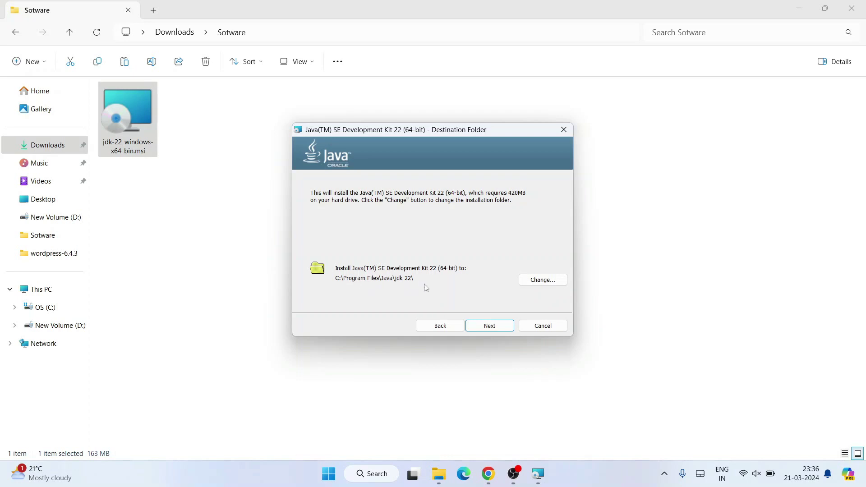
left_click(543, 280)
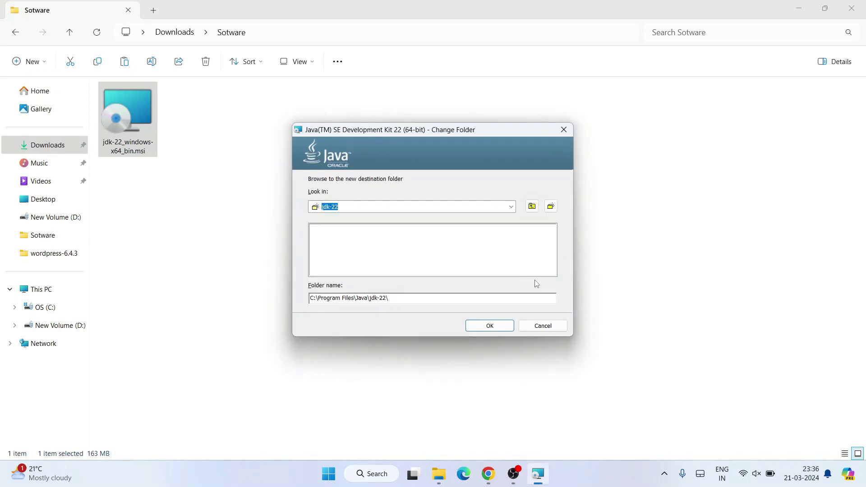
left_click_drag(323, 297, 399, 299)
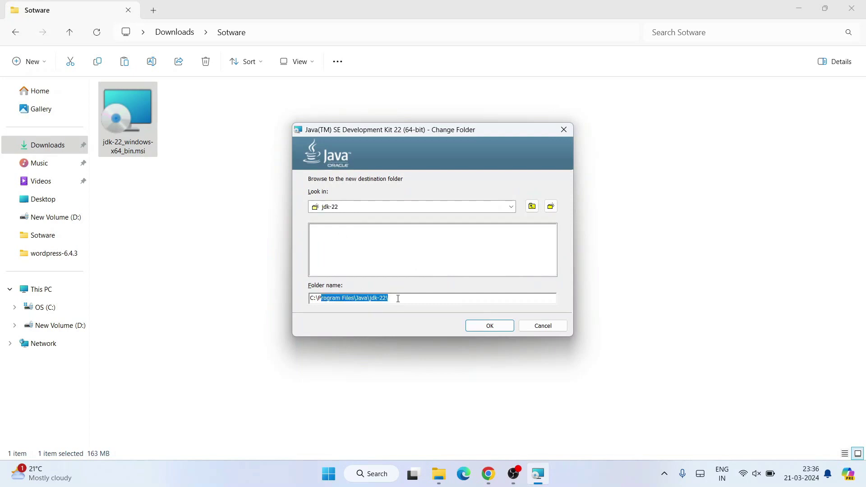
left_click(398, 299)
left_click(543, 325)
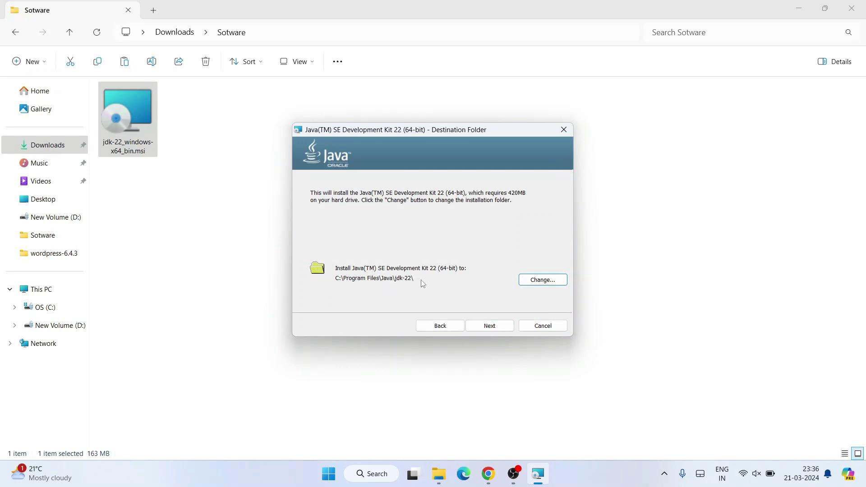
left_click(496, 326)
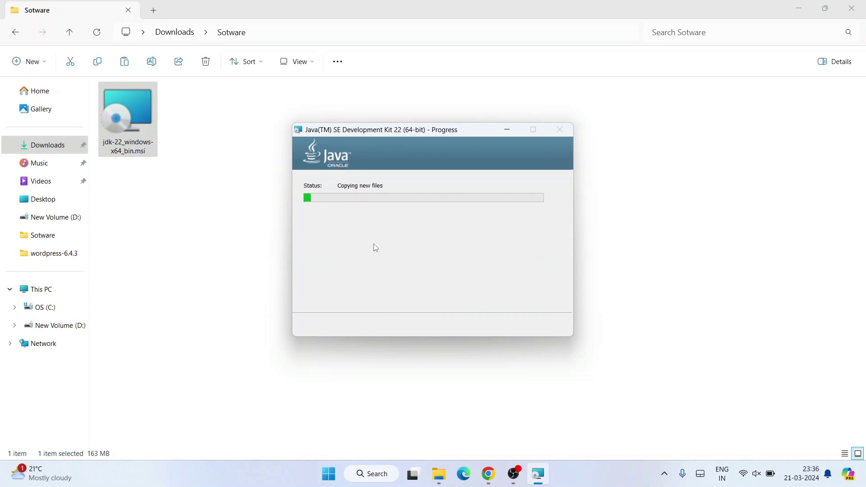
Minimize File Explorer and close the successfully finished JDK 22 installer
left_click(799, 10)
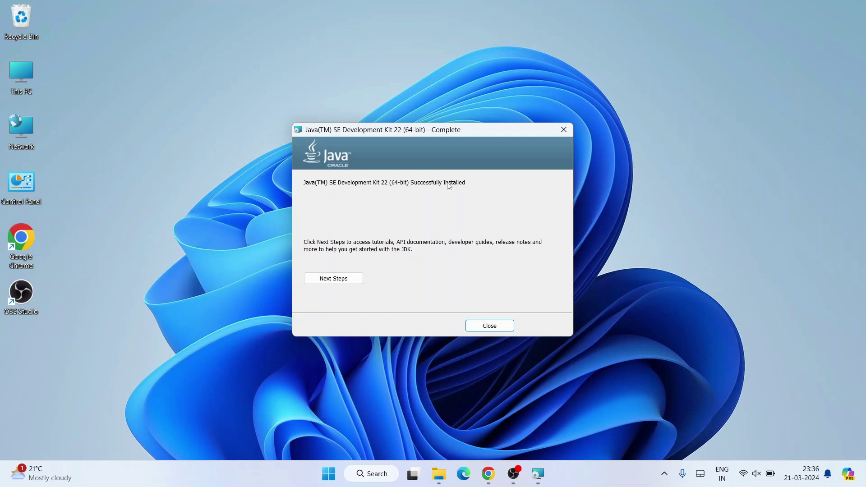
left_click(501, 328)
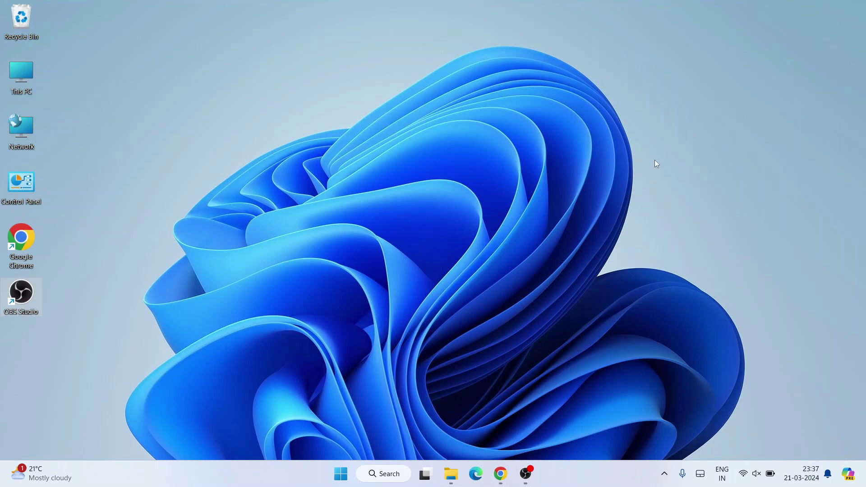
Search 'environ' to open System Properties, centre it, and open Environment Variables
left_click(380, 477)
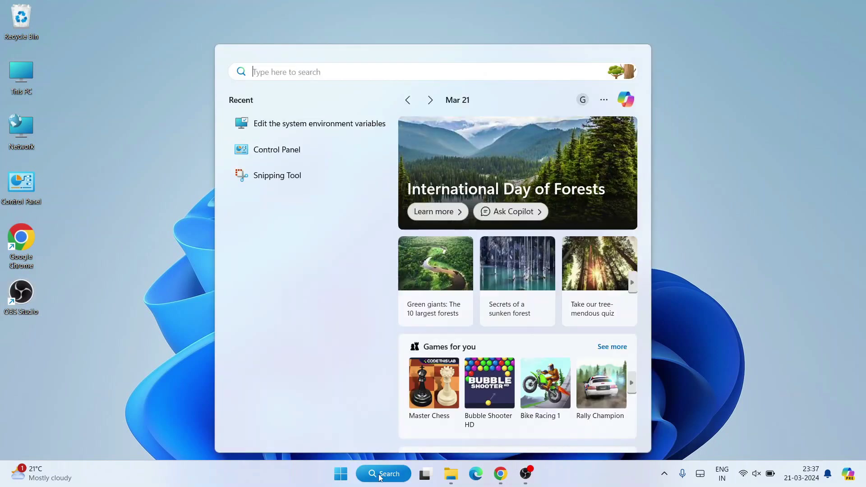
type("environ")
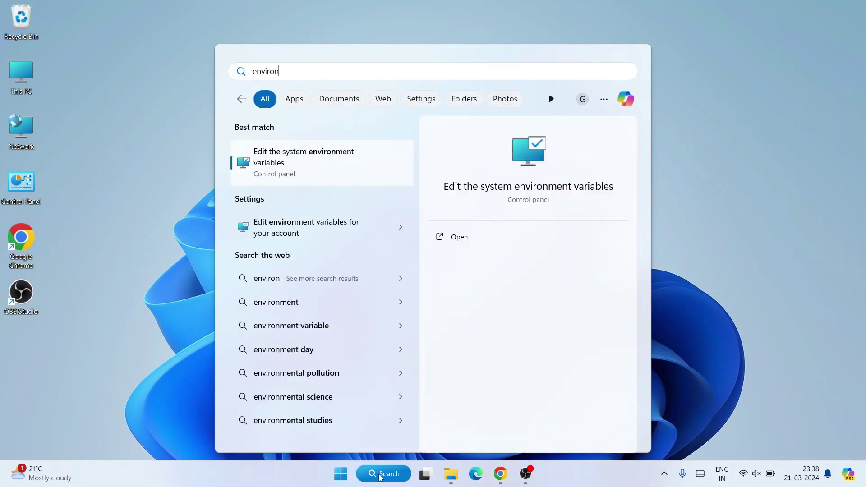
left_click(351, 163)
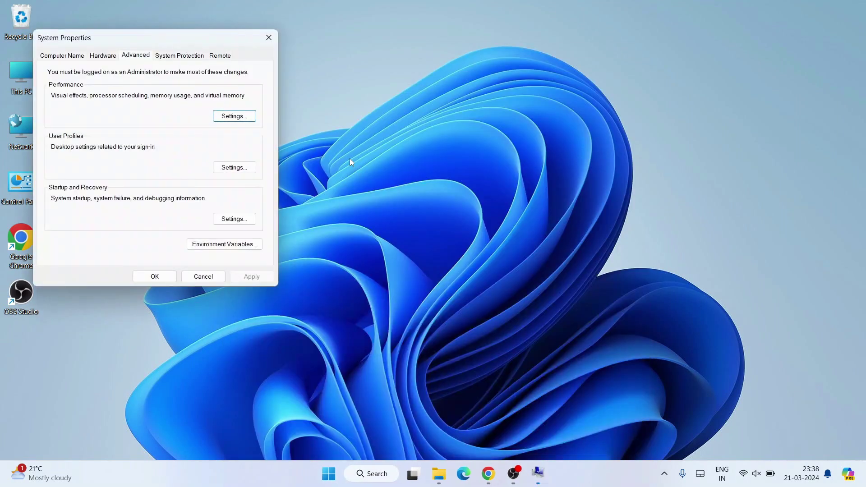
left_click_drag(89, 37, 253, 52)
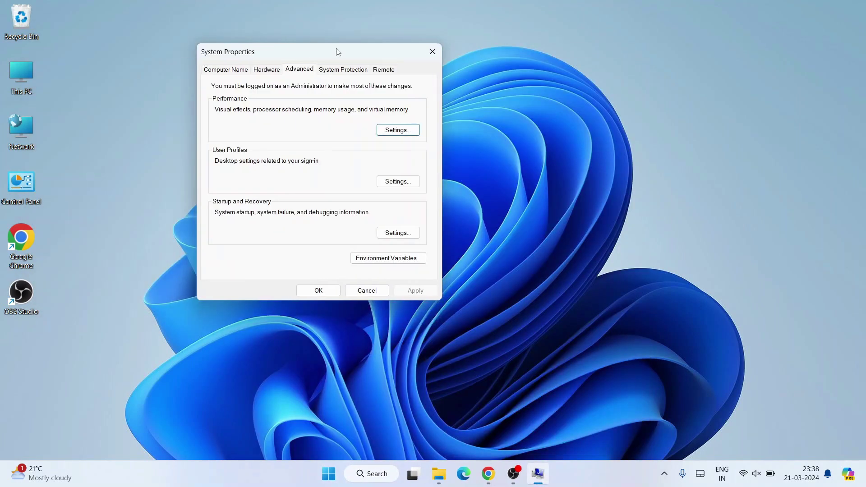
left_click(391, 260)
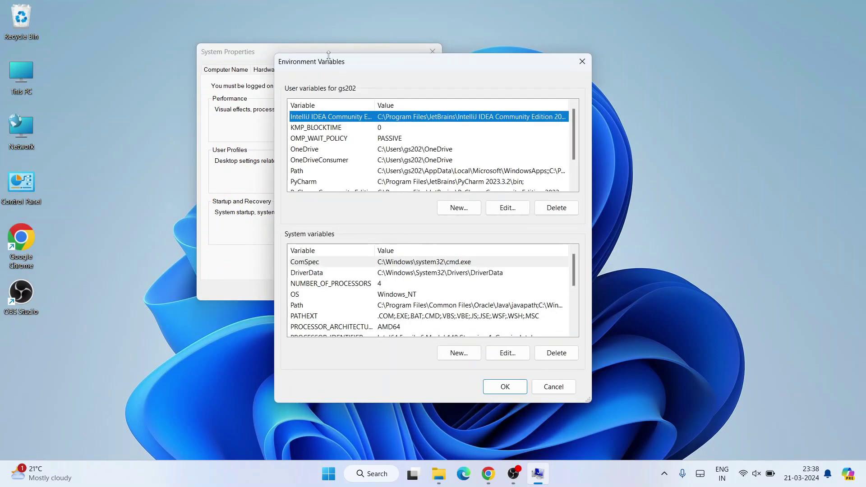
Edit the system Path variable, add a new blank entry, and switch to File Explorer
left_click_drag(327, 55, 357, 53)
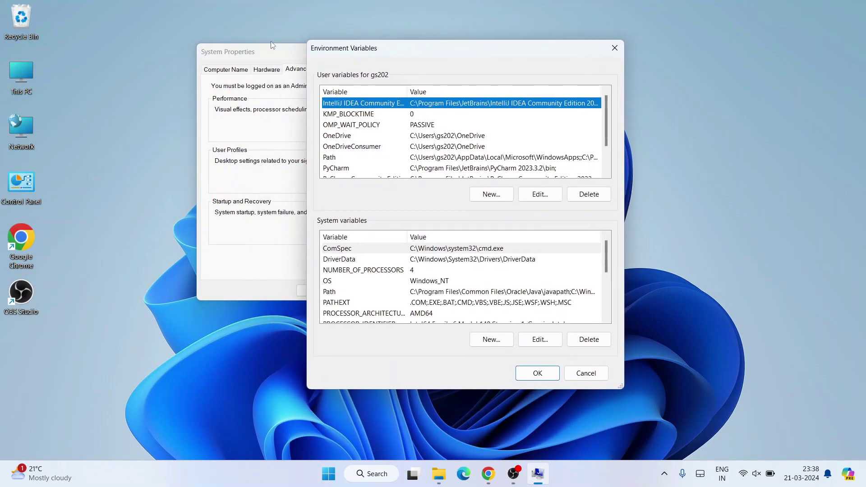
left_click(339, 292)
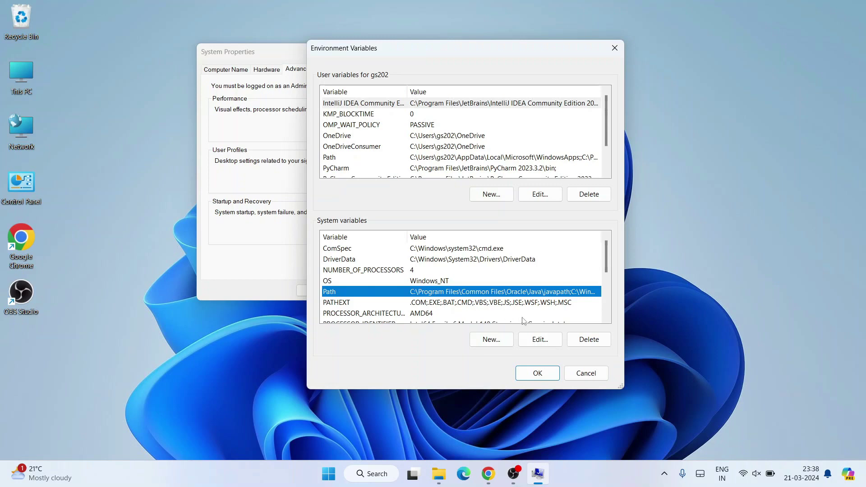
left_click(538, 341)
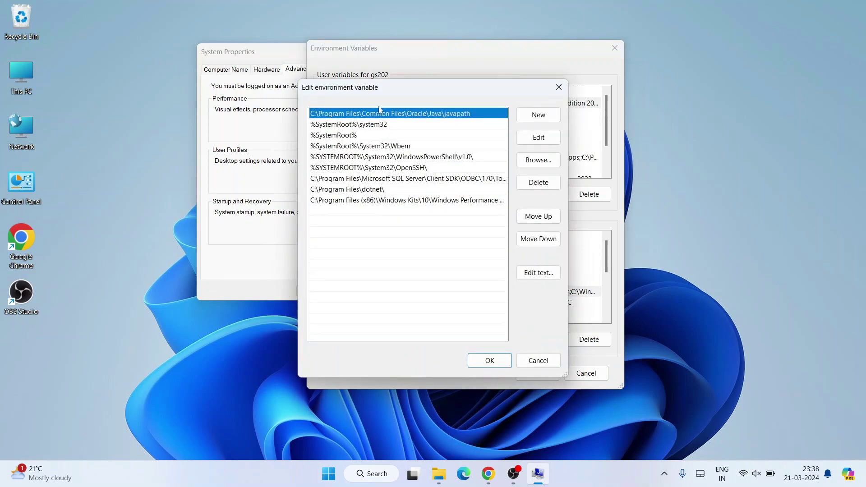
left_click_drag(386, 92, 447, 75)
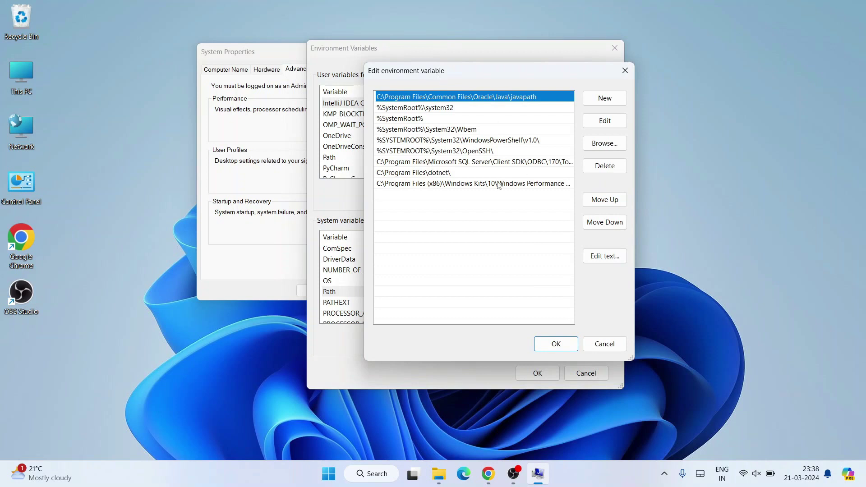
left_click(605, 98)
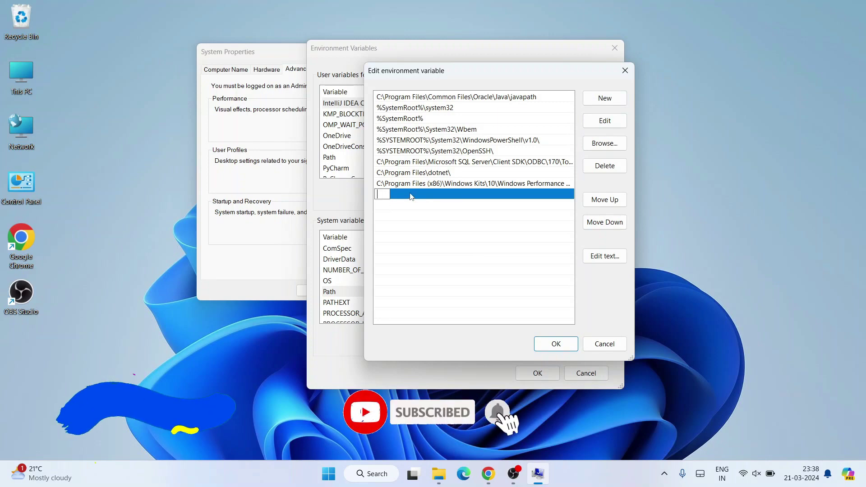
left_click(439, 474)
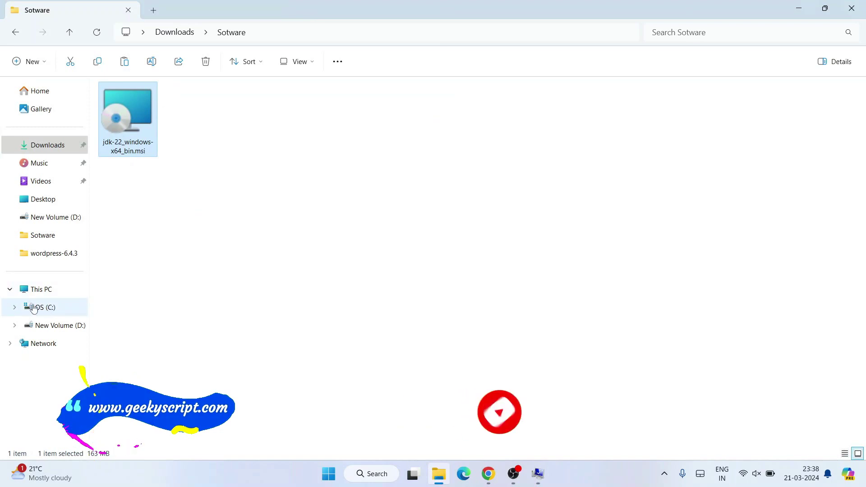
Browse to C:\Program Files\Java\jdk-22\bin in File Explorer
left_click(60, 309)
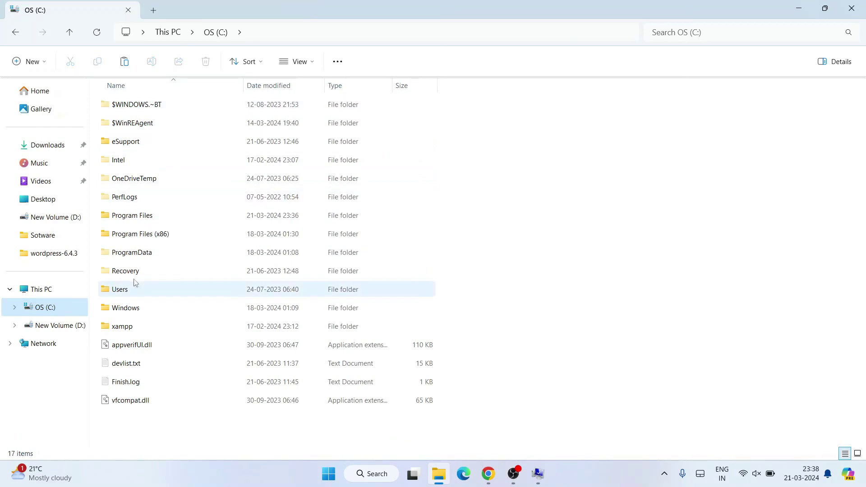
double_click(149, 217)
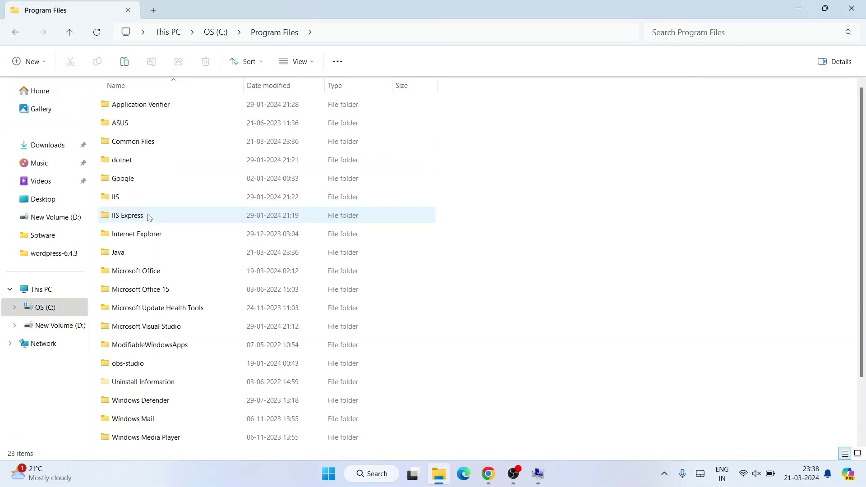
left_click(142, 259)
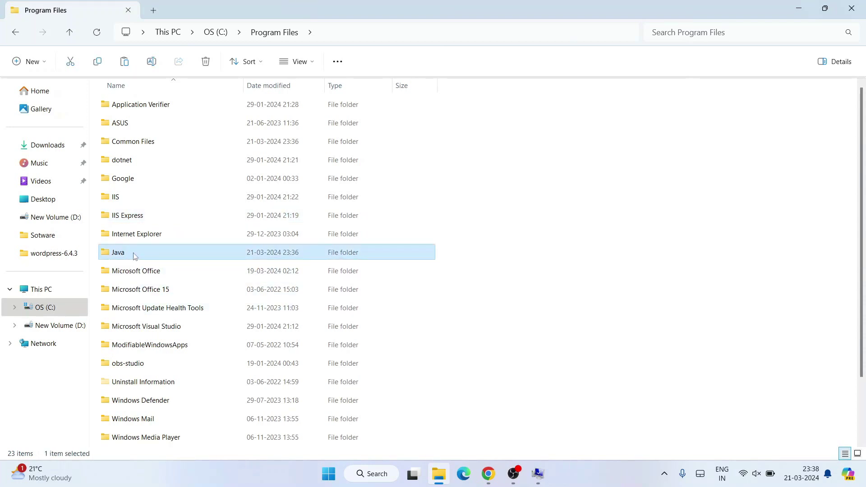
double_click(134, 256)
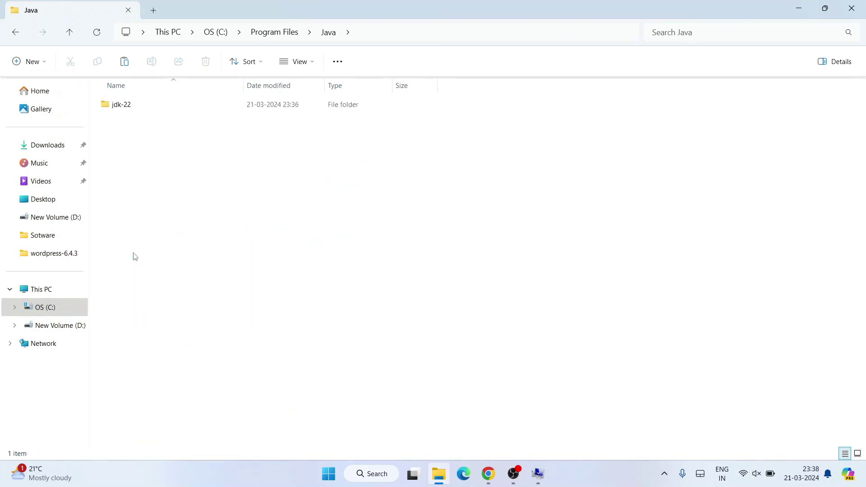
left_click(144, 109)
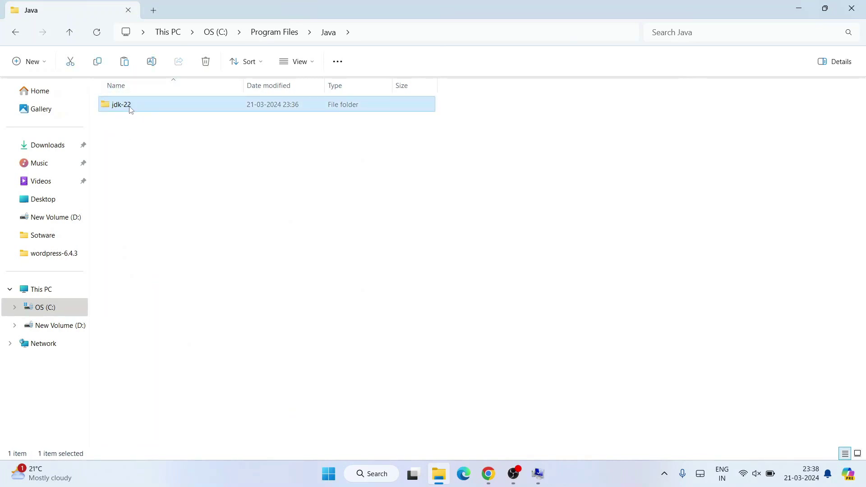
mouse_move(140, 110)
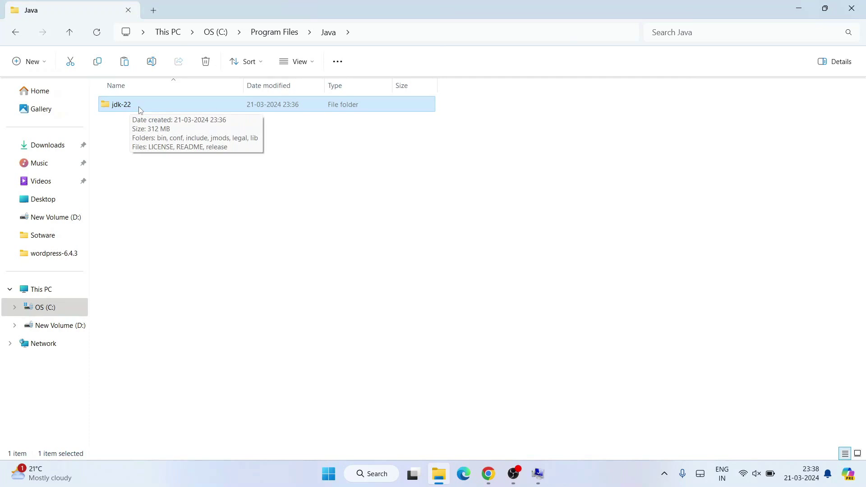
double_click(144, 104)
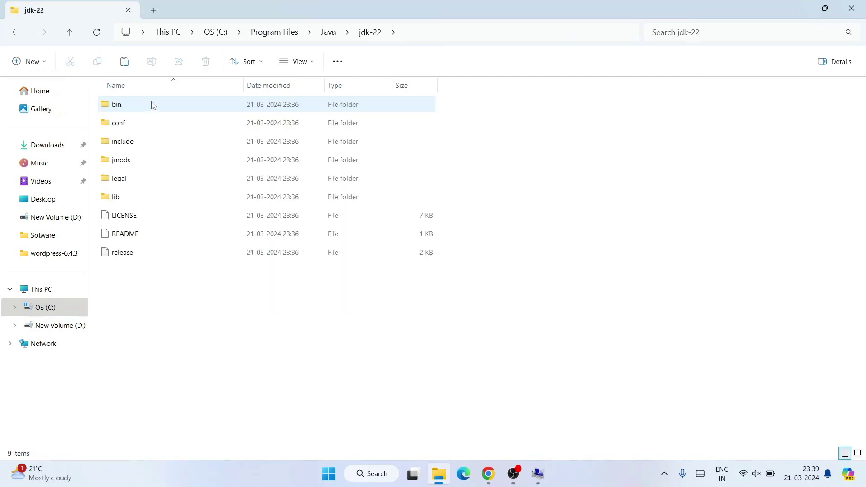
left_click(148, 107)
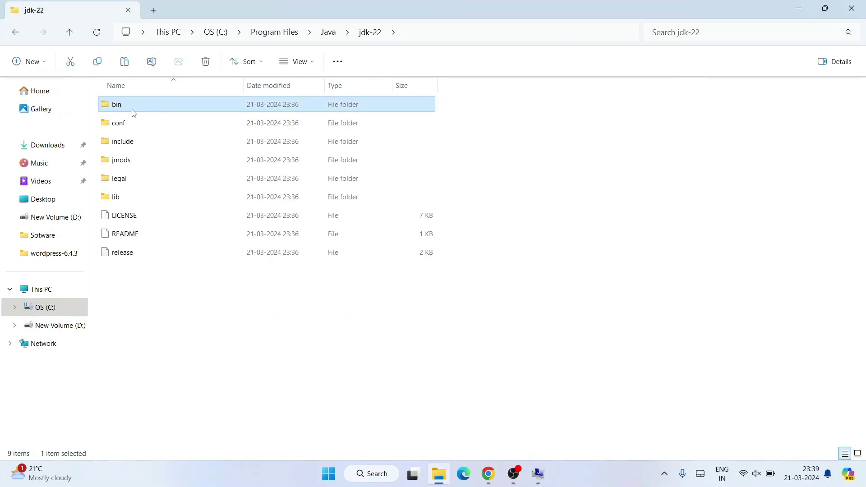
double_click(147, 105)
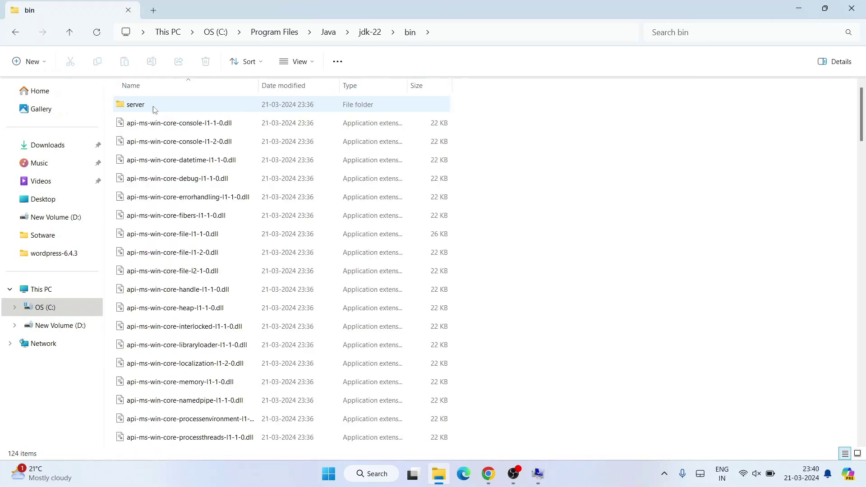
scroll(285, 274, "down", 14)
scroll(285, 275, "up", 14)
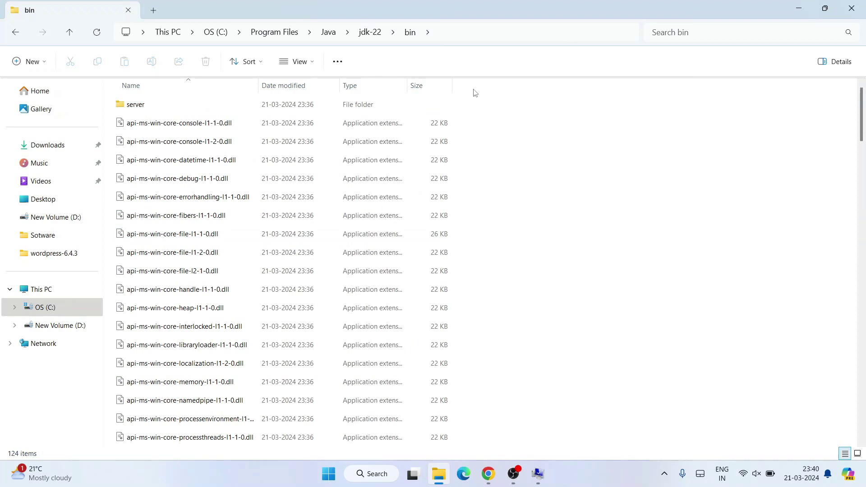
Copy the bin folder path from the address bar and minimize Explorer
left_click(456, 34)
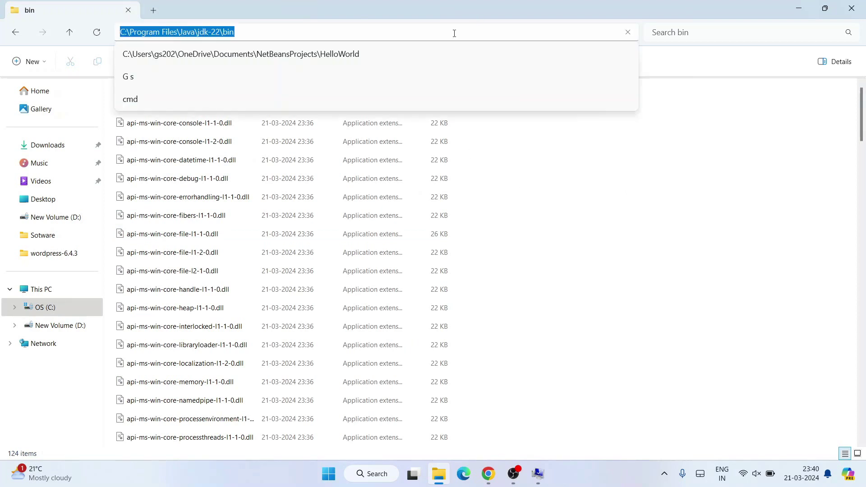
right_click(226, 32)
left_click(261, 63)
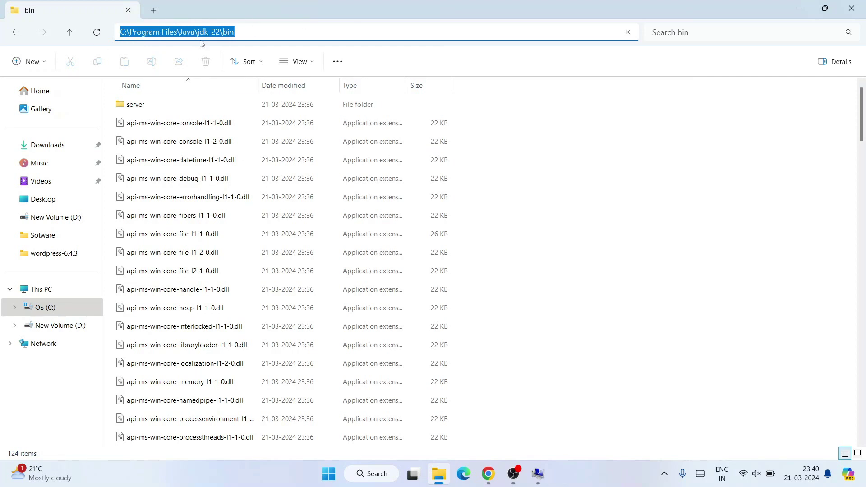
left_click(800, 6)
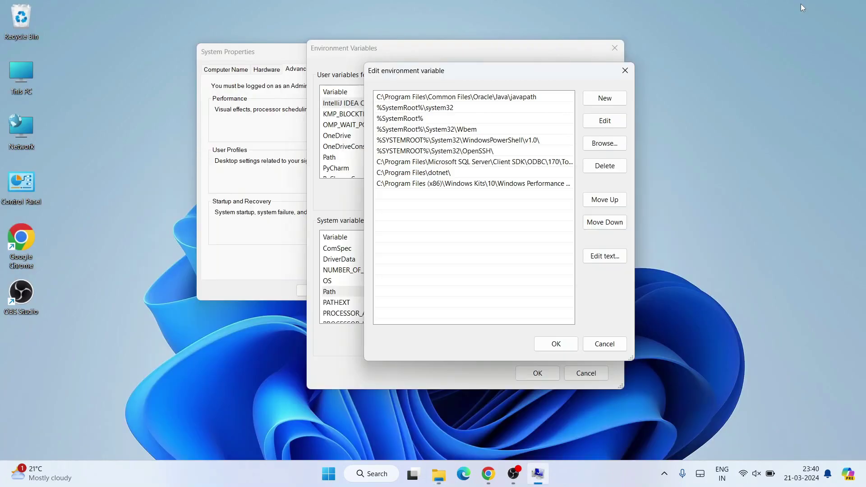
Paste C:\Program Files\Java\jdk-22\bin as a new Path entry and save it with OK
left_click(605, 98)
right_click(382, 195)
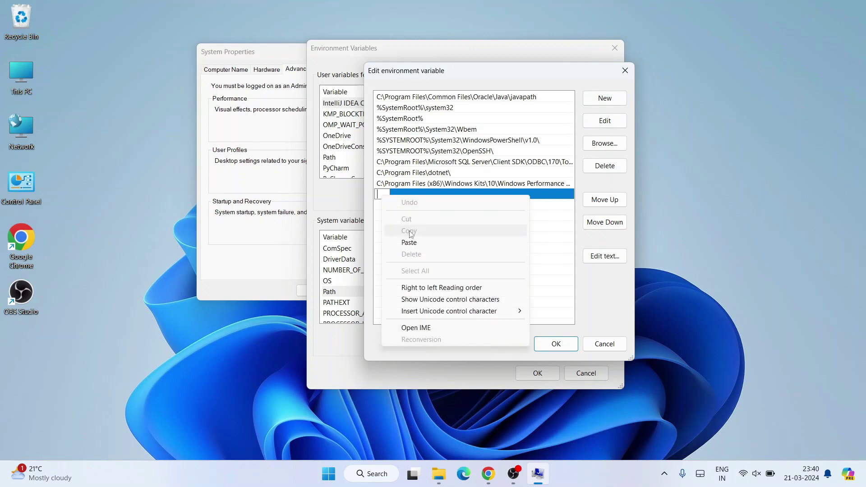
left_click(411, 243)
left_click(440, 229)
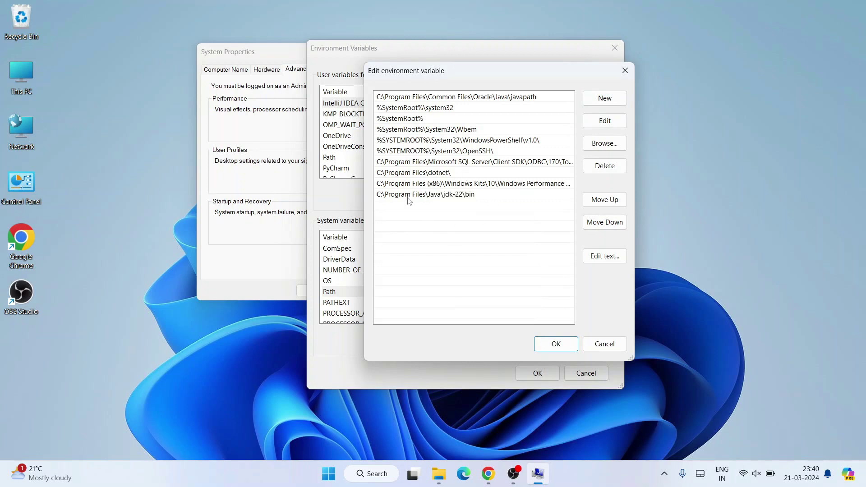
left_click(561, 348)
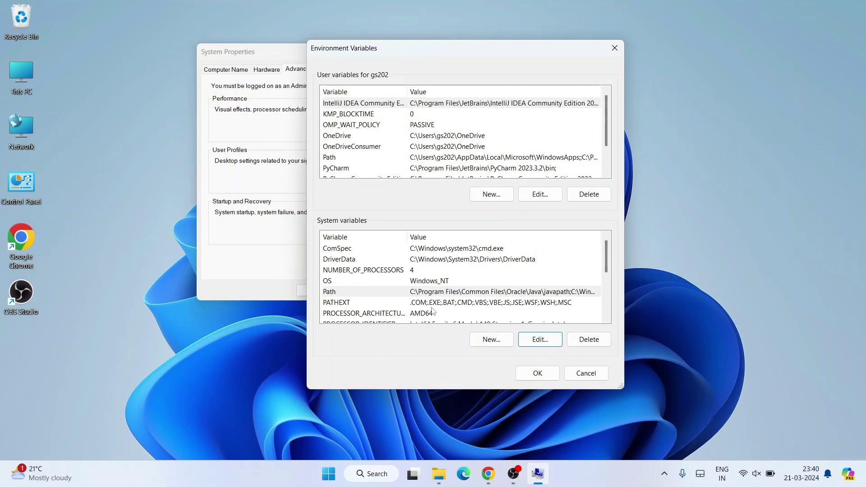
left_click(487, 343)
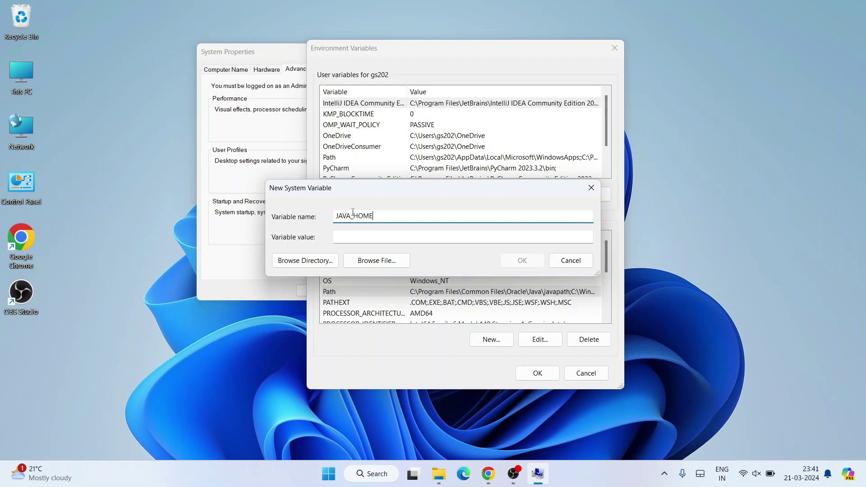
Paste the JDK path as the JAVA_HOME value, trimming it to C:\Program Files\Java\jdk-22\
left_click(346, 236)
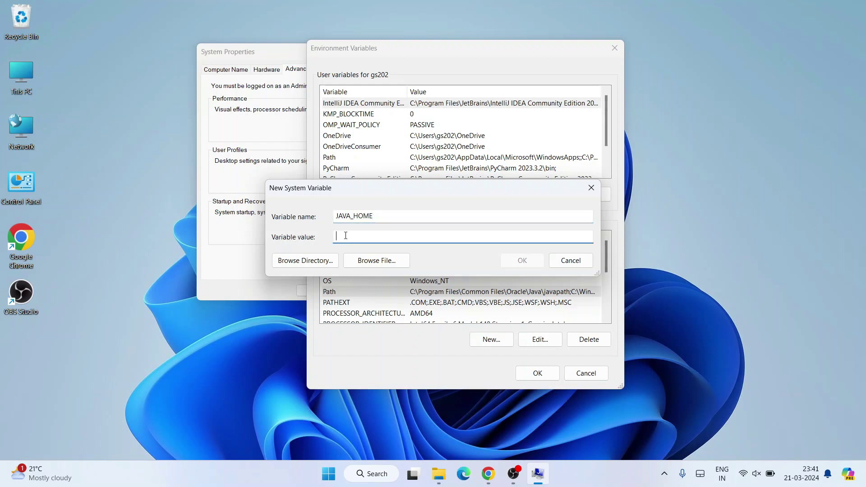
right_click(345, 235)
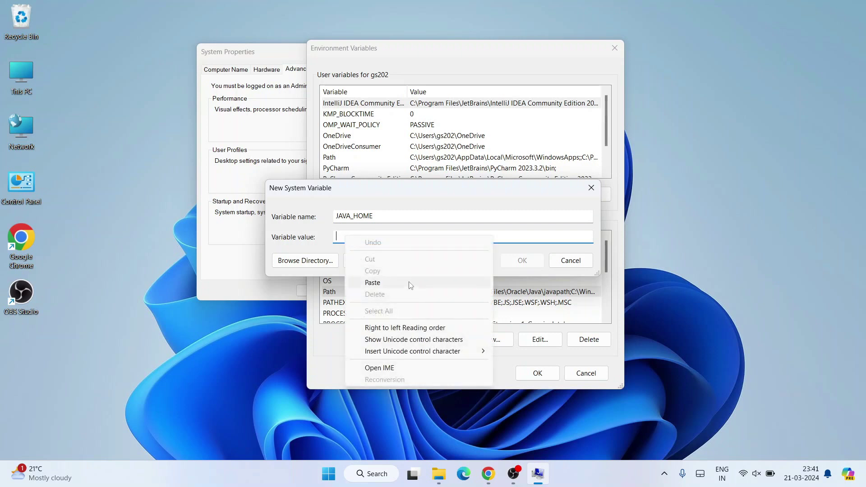
left_click(386, 285)
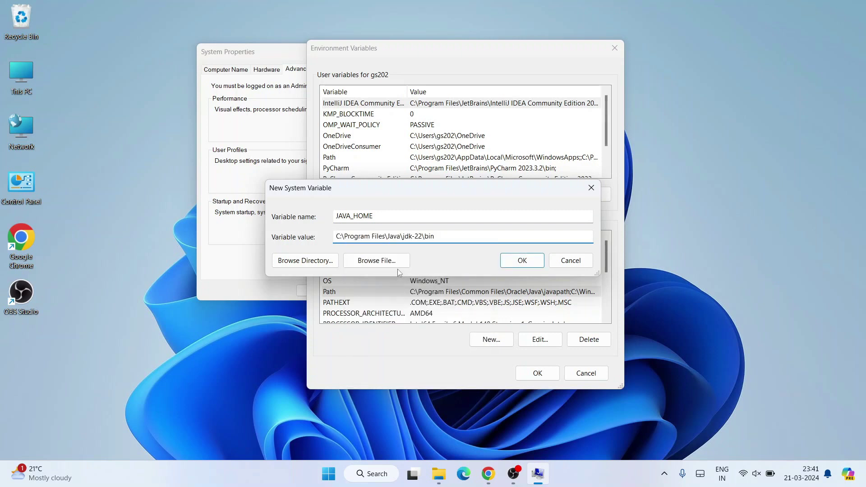
key("BackSpace")
key("BackSpace")
key("BackSpace")
double_click(428, 236)
left_click(440, 238)
Save JAVA_HOME and close the Environment Variables and System Properties windows
left_click(525, 261)
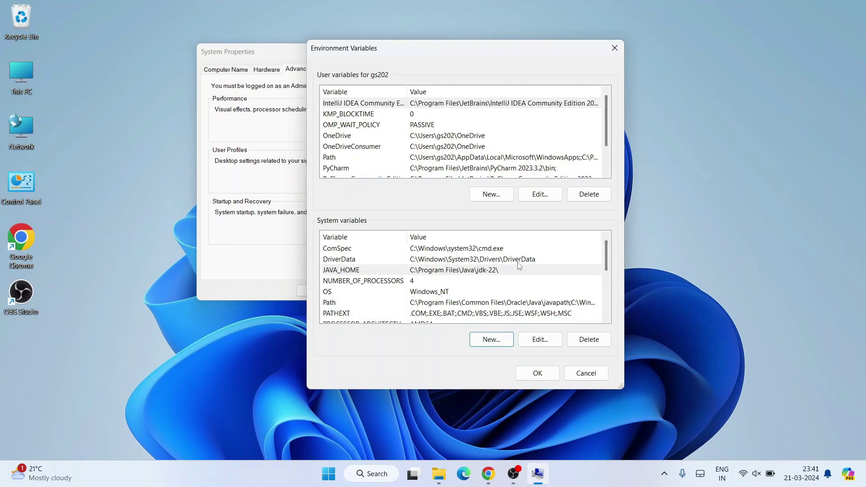
left_click(529, 371)
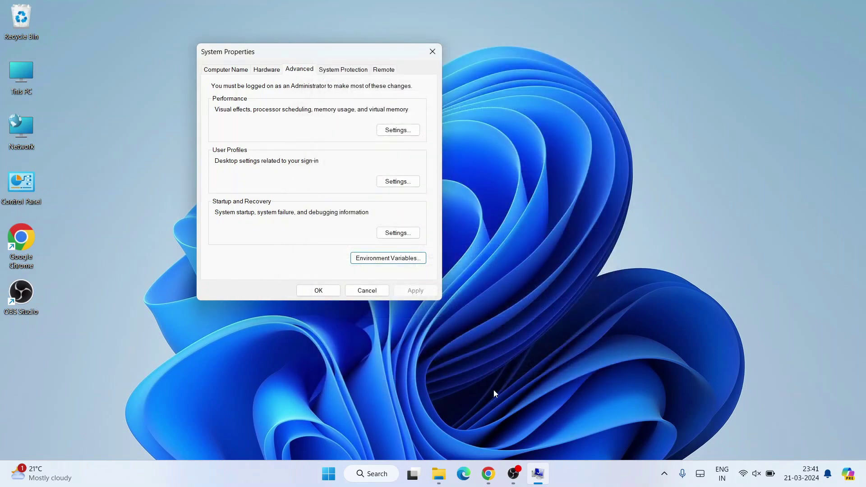
left_click(318, 290)
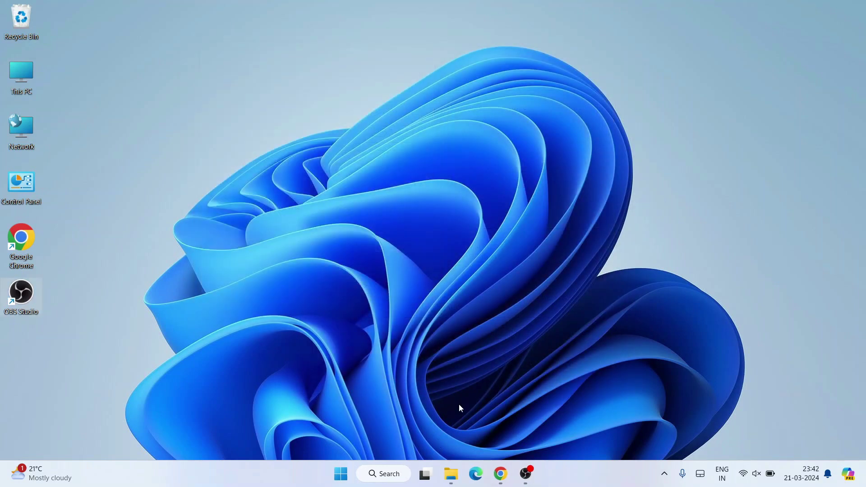
Open Command Prompt from search and run java --version
left_click(399, 475)
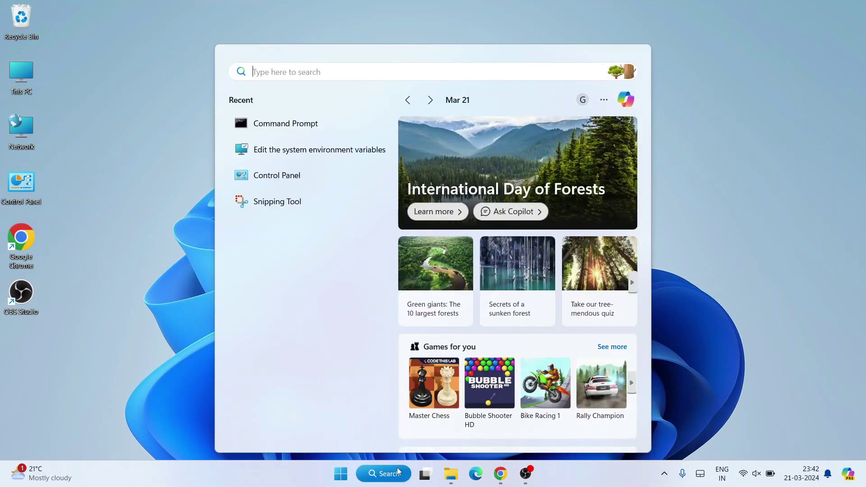
type("cmd")
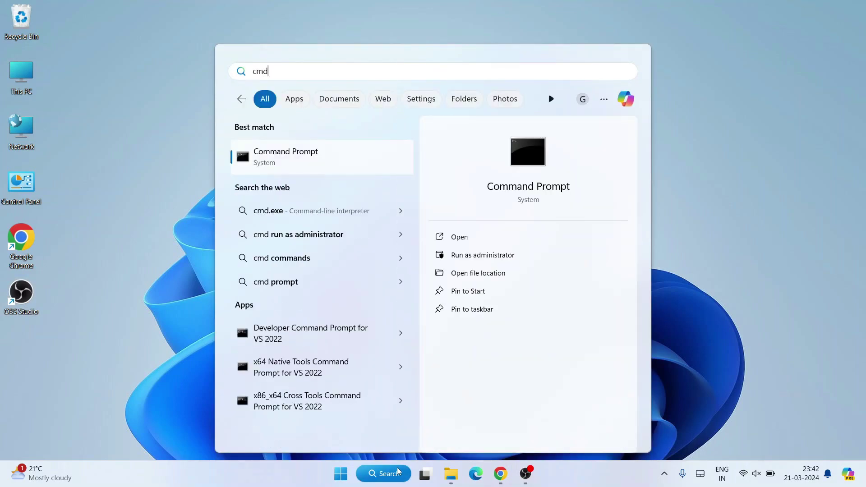
left_click(339, 156)
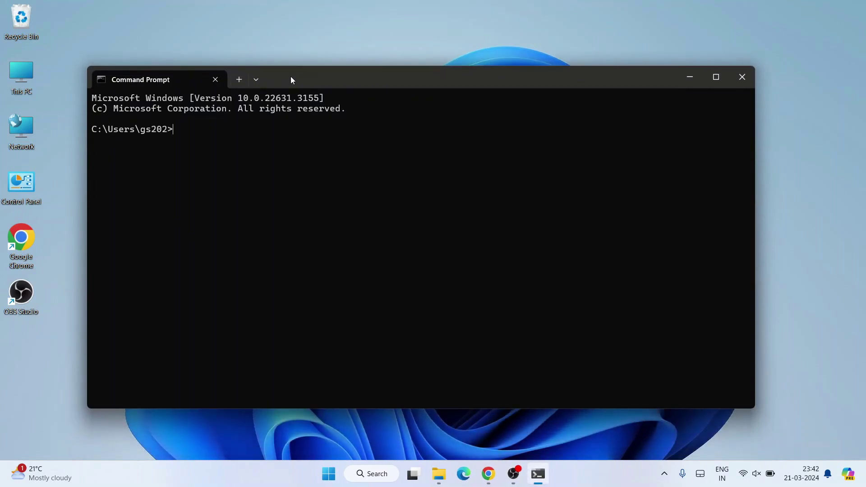
type("java --version")
key("Return")
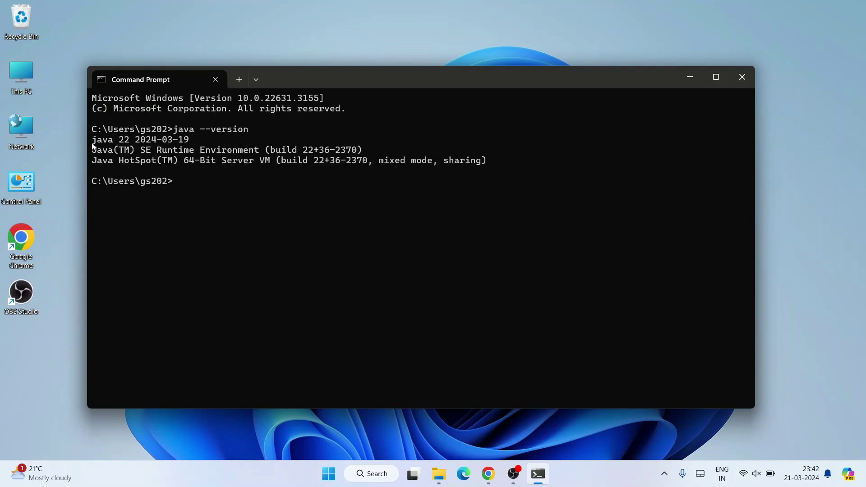
left_click_drag(93, 145, 201, 146)
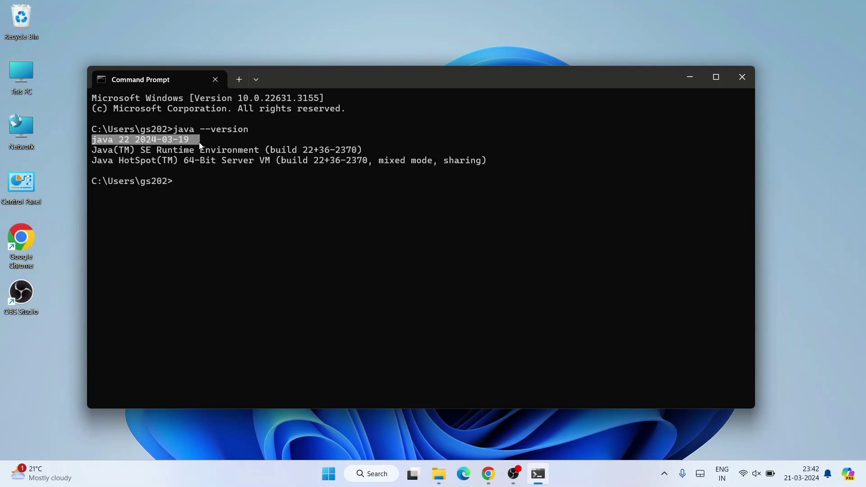
key("ctrl+c")
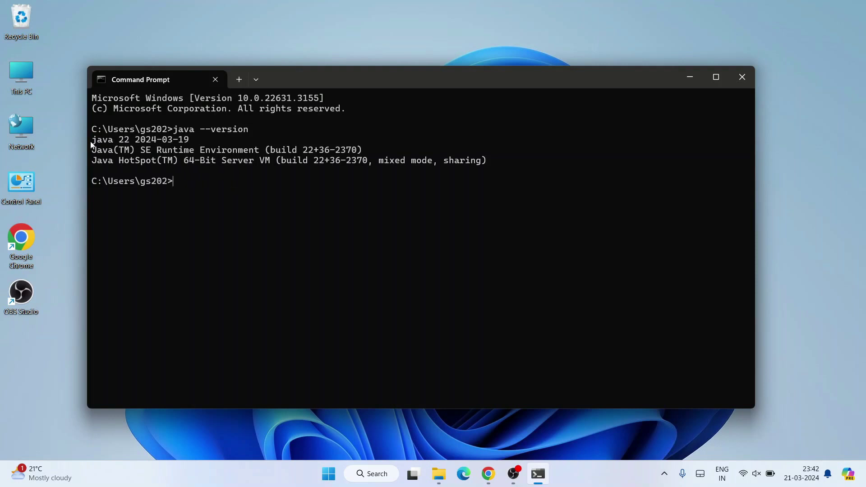
left_click_drag(97, 143, 184, 144)
key("ctrl+c")
left_click(731, 77)
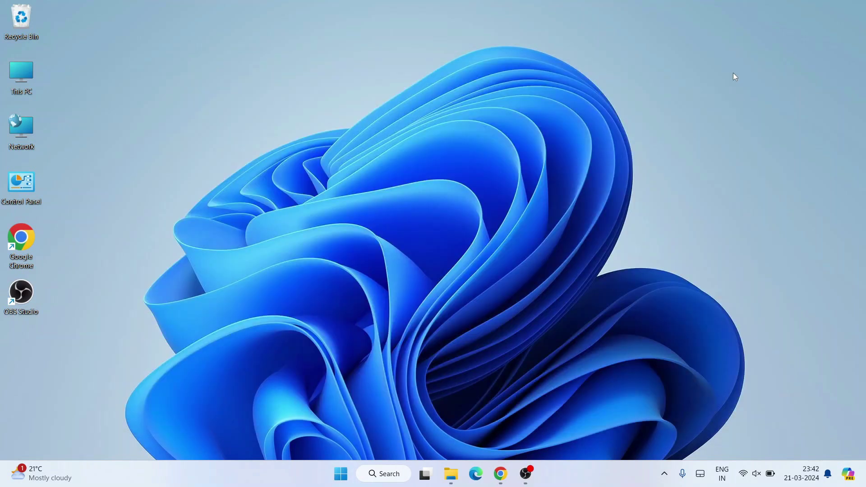
Create a new desktop folder named 'java practice' and open it
right_click(126, 47)
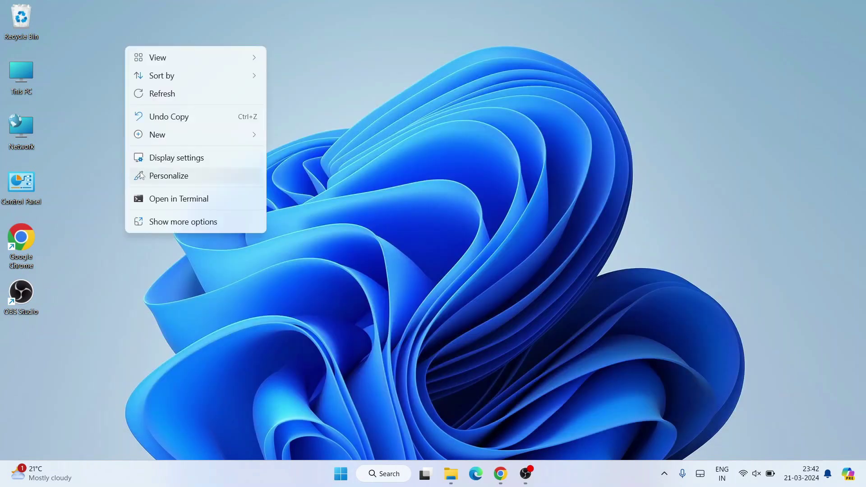
mouse_move(195, 139)
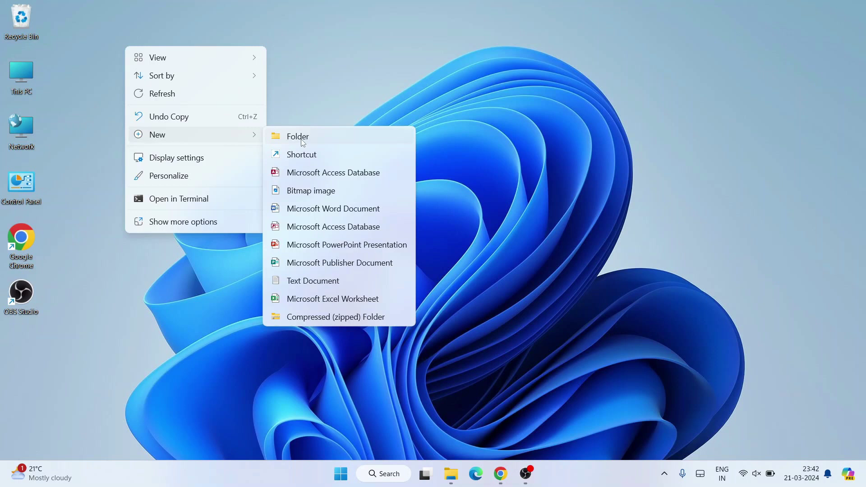
left_click(302, 140)
type("a")
key("BackSpace")
type("java pr")
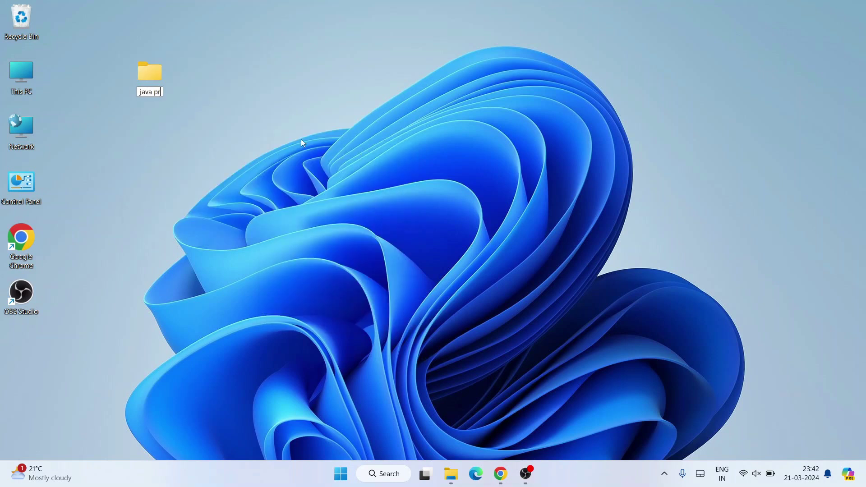
type("actice")
key("Return")
key("Return")
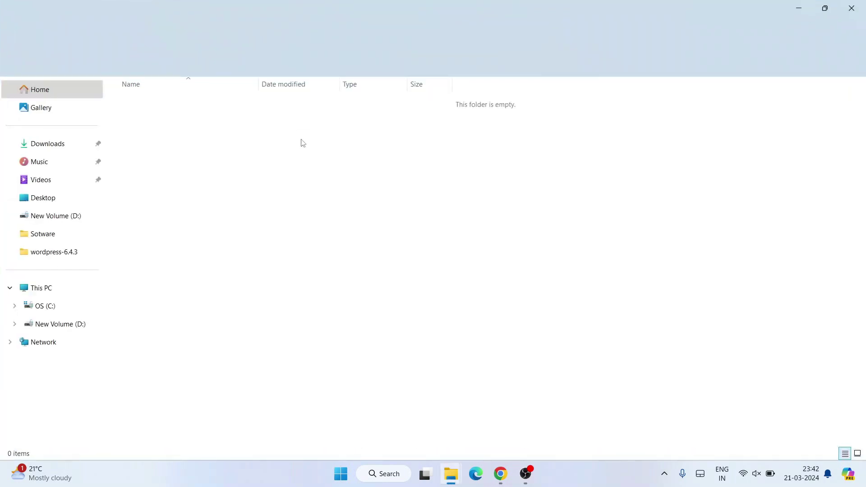
right_click(184, 144)
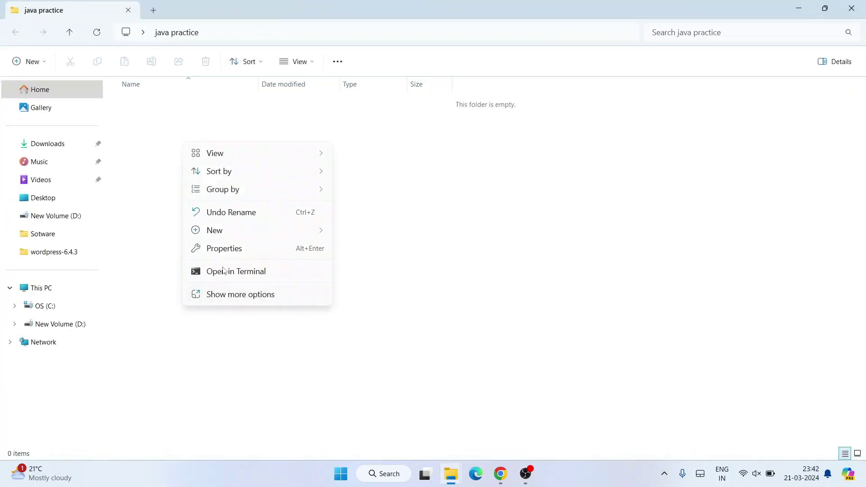
Create a new text document and rename it HelloWorld.java, accepting the extension change
mouse_move(312, 236)
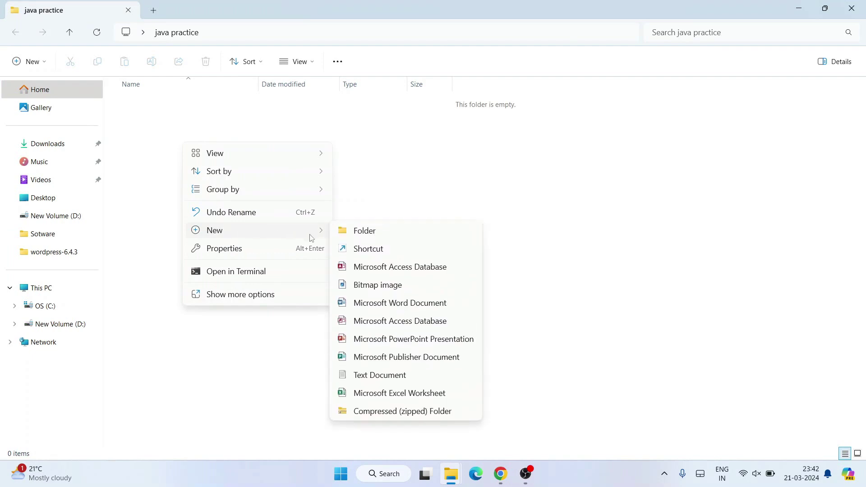
left_click(365, 376)
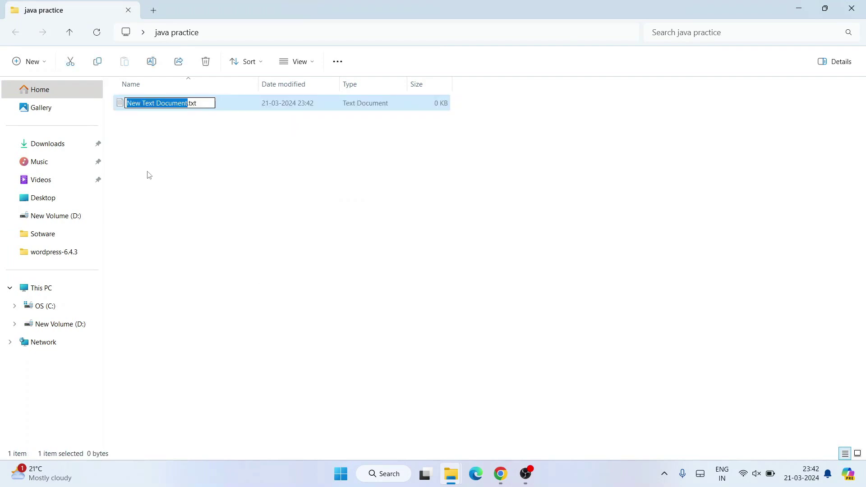
type("HelloWo")
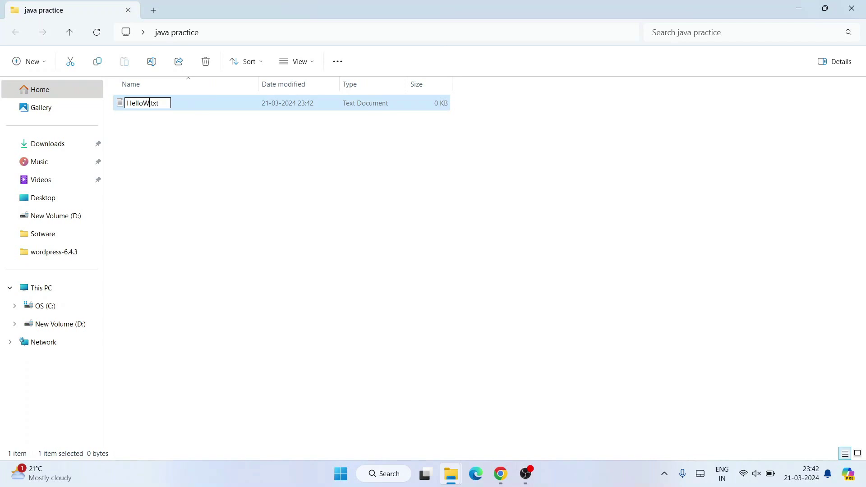
type("rld")
key("Right")
key("Delete")
type("java")
key("Return")
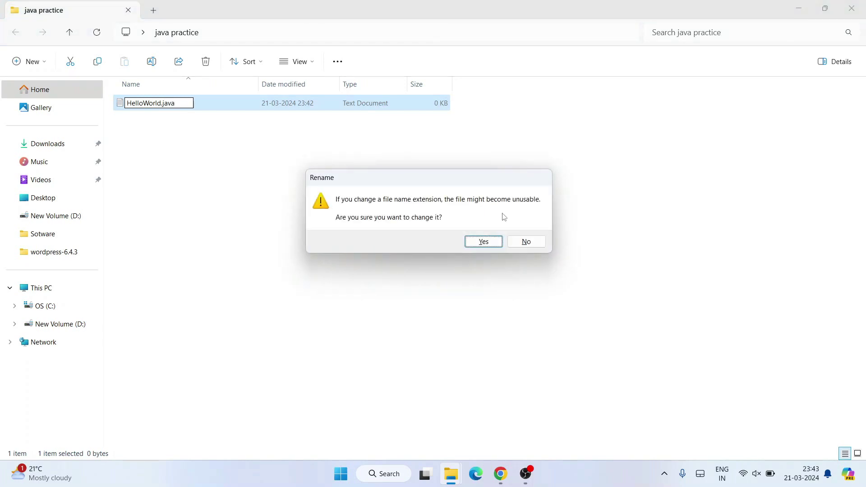
left_click(484, 242)
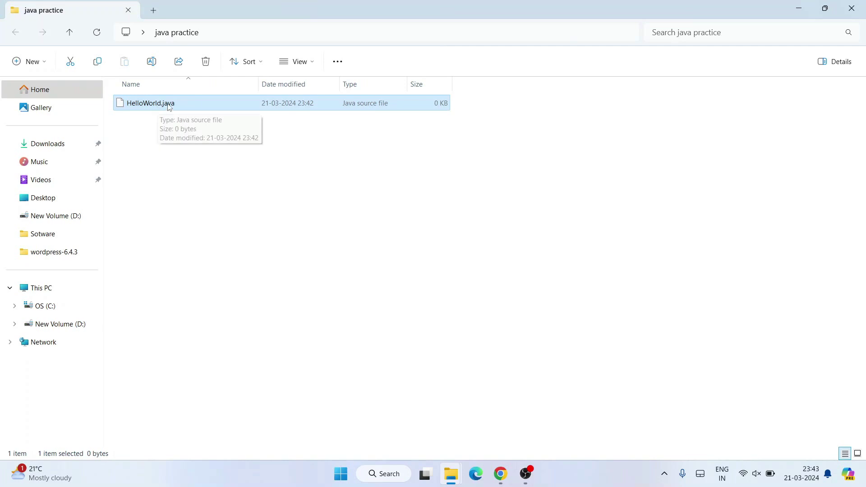
left_click(301, 63)
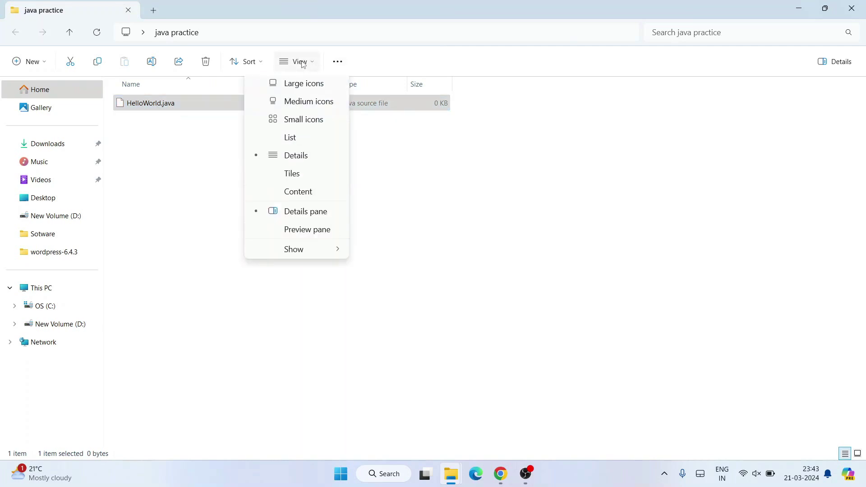
Open HelloWorld.java with Notepad from its right-click Open with menu
mouse_move(294, 275)
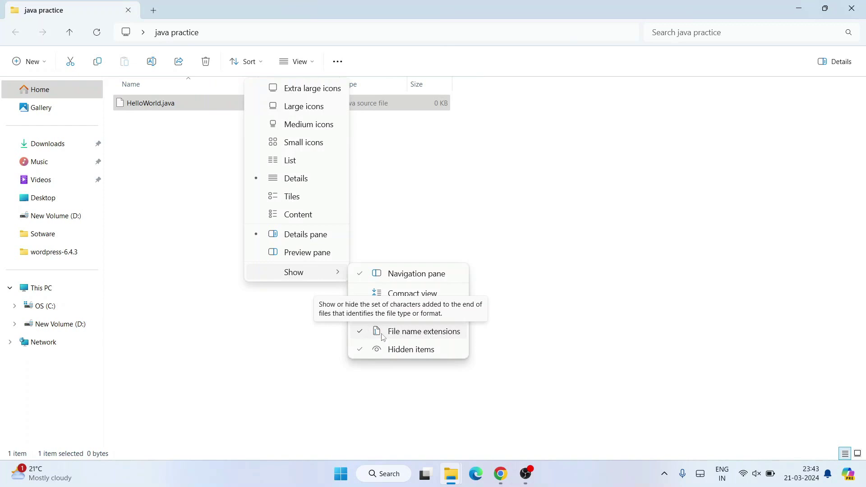
left_click(158, 158)
left_click(183, 110)
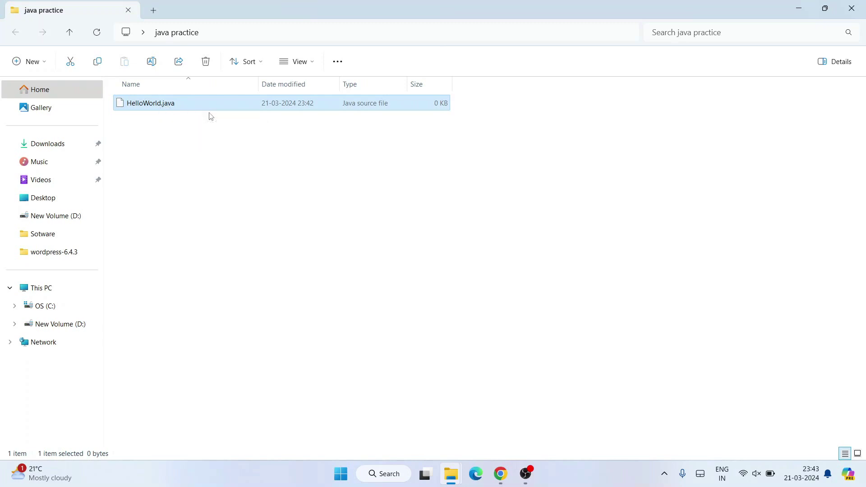
right_click(179, 107)
mouse_move(222, 170)
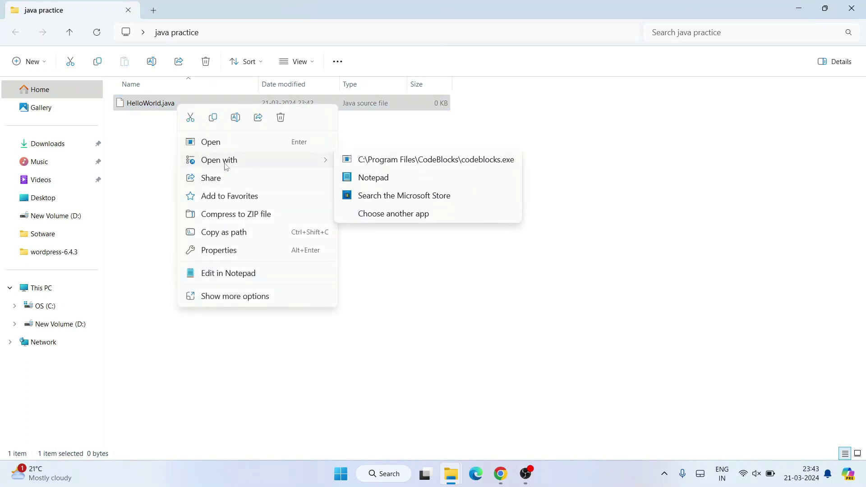
left_click(371, 181)
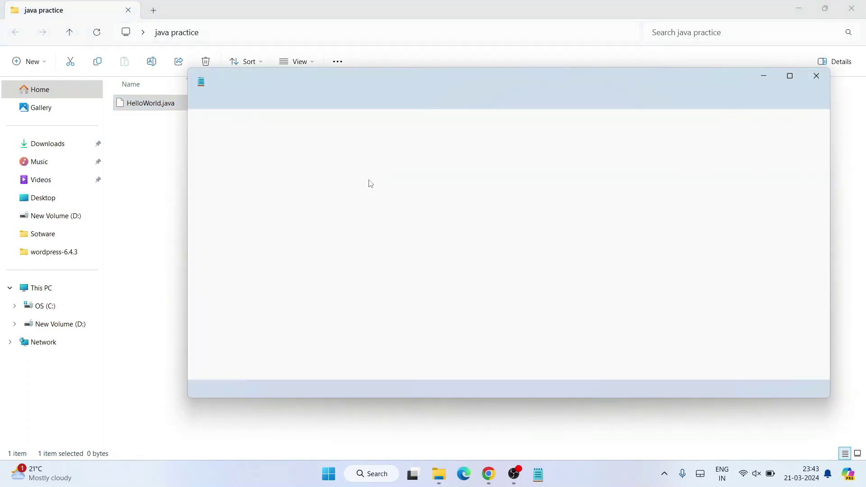
Write the HelloWorld class with a public static void main(String args[]) declaration
type("class He")
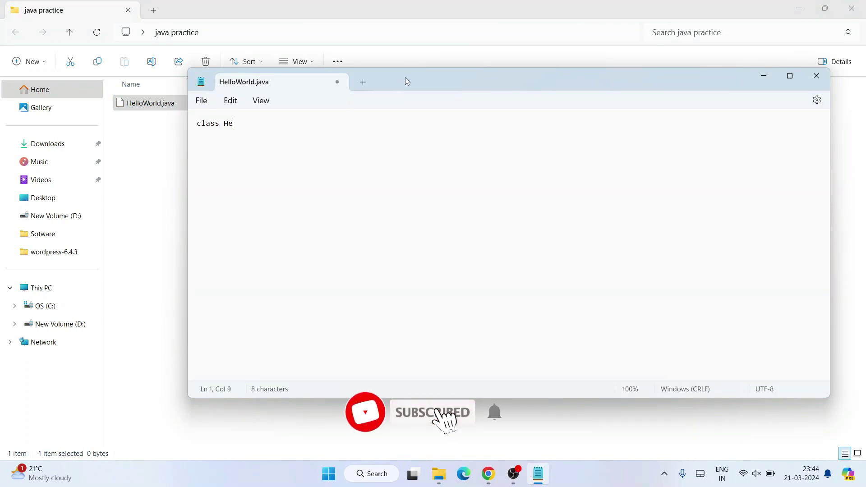
type("lloWorld")
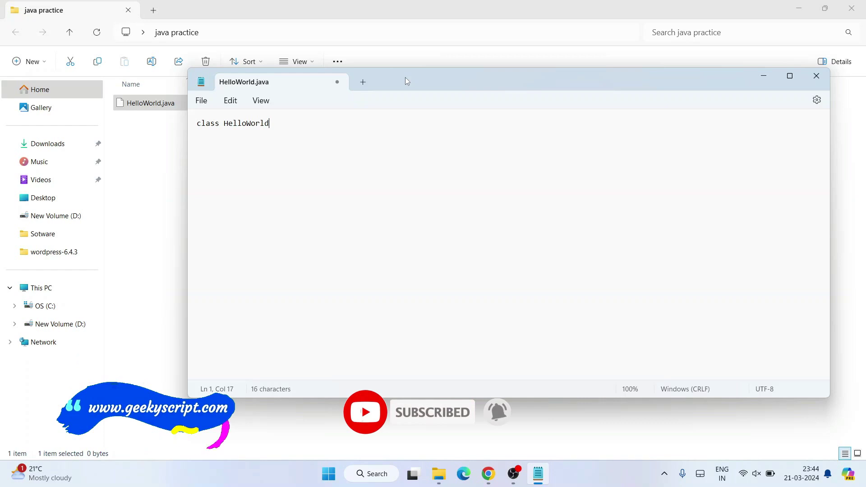
type("{")
key("Return")
key("Return")
key("Return")
type("}")
key("Up")
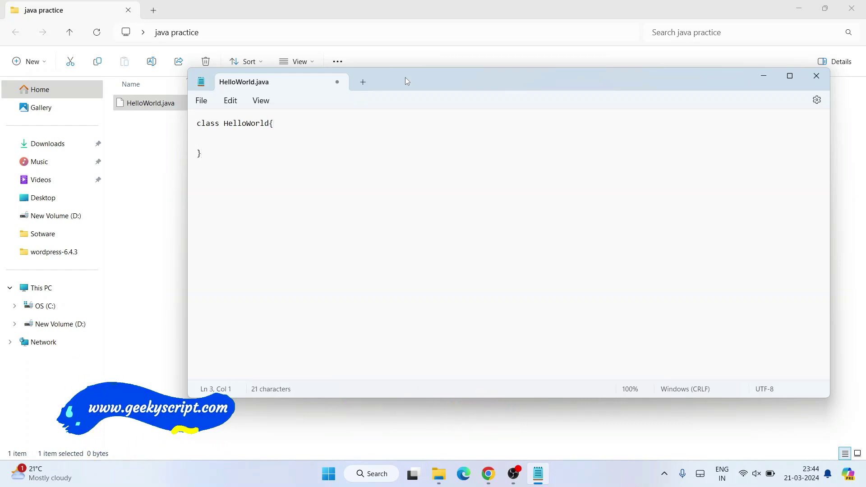
key("Tab")
type("public")
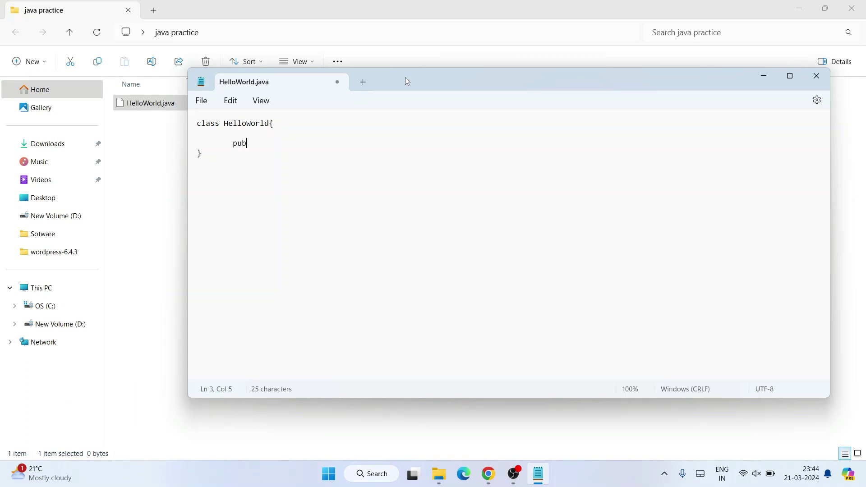
key("BackSpace")
key("BackSpace")
key("BackSpace")
type("lic static void main(")
type(")")
key("Left")
type("String args")
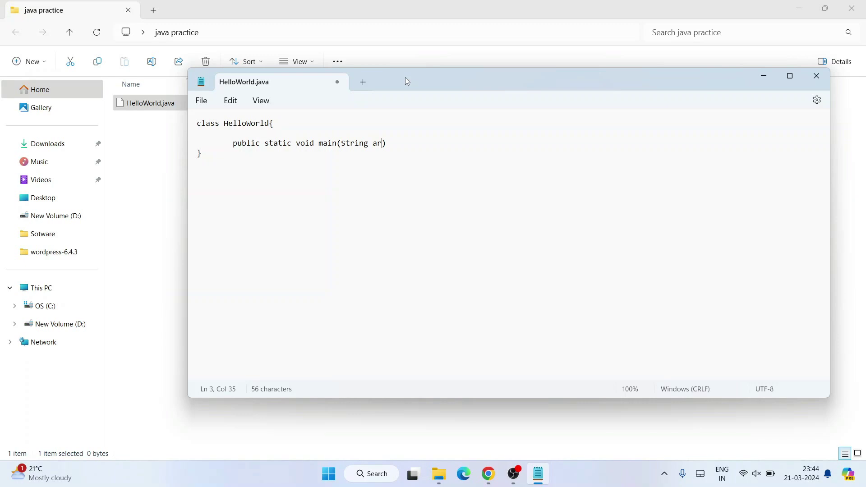
key("BackSpace")
key("BackSpace")
type("gs[]")
Add main's body containing System.out.println("Hello World");
key("Return")
key("Tab")
type("{")
key("Return")
key("Return")
type("System.out.println")
type("_")
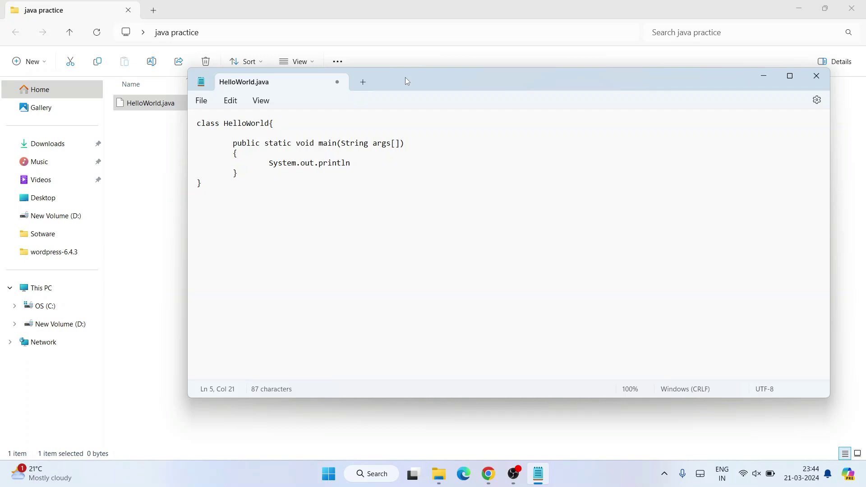
type("()")
type(";")
type("\"\"")
left_click(359, 164)
type("Hello World")
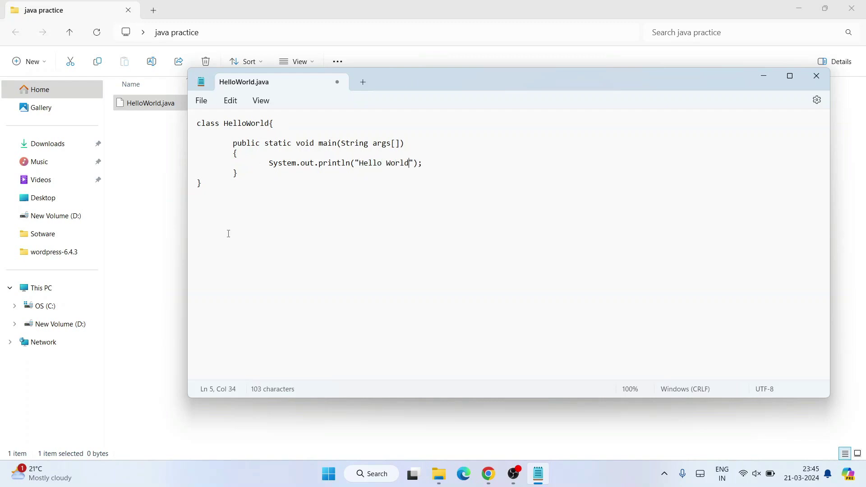
Save HelloWorld.java from Notepad's File menu
key("ctrl+a")
left_click(329, 213)
left_click(201, 101)
left_click(224, 176)
left_click(144, 179)
left_click(242, 36)
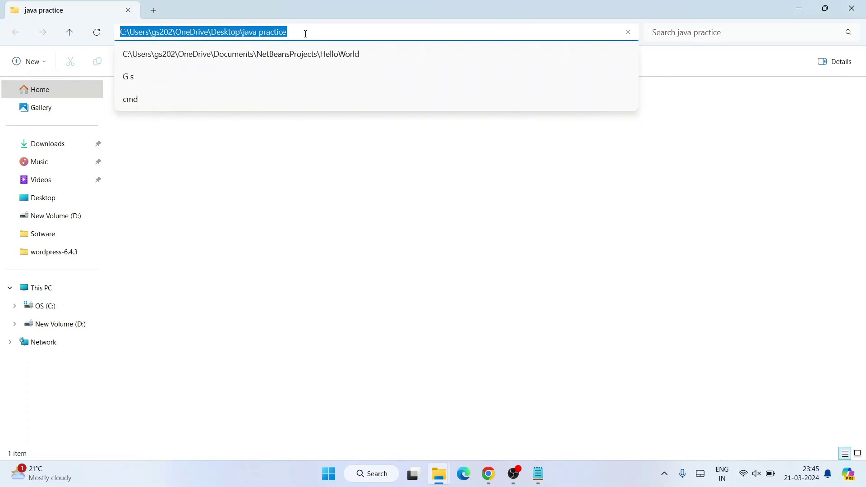
Launch Command Prompt in the java practice folder by entering cmd in the address bar
type("cmd")
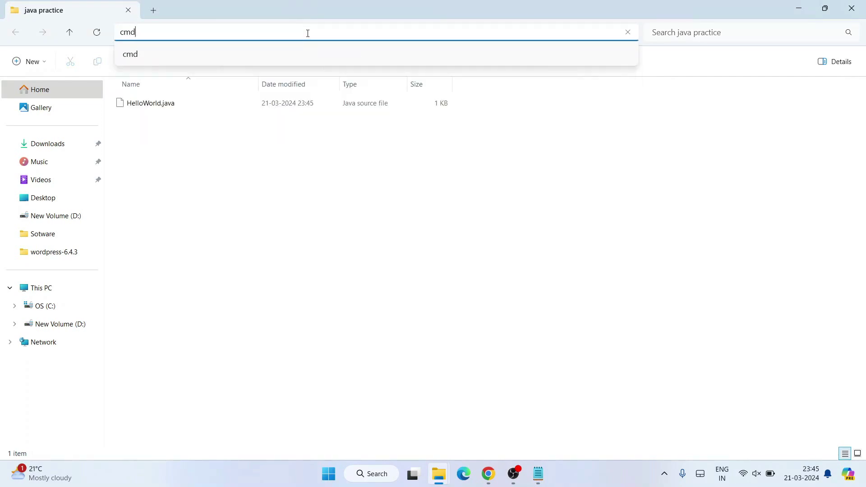
key("Return")
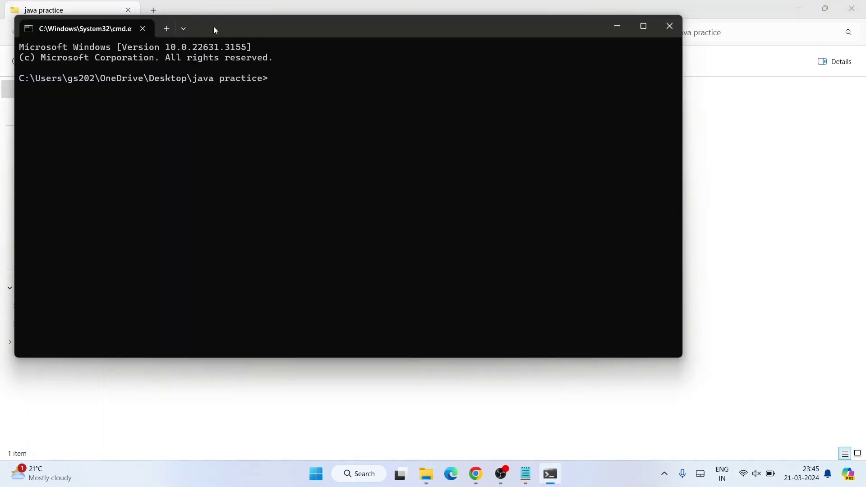
left_click_drag(213, 26, 399, 119)
left_click_drag(213, 174, 385, 177)
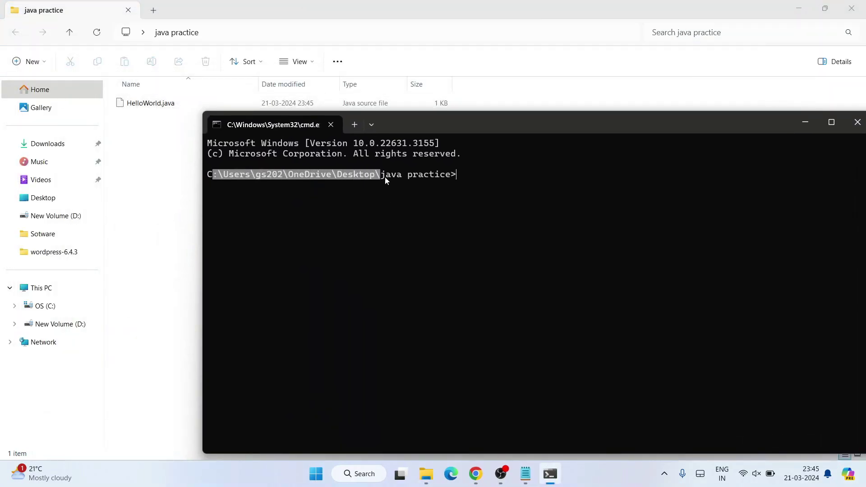
left_click(471, 176)
Compile the program with javac HelloWorld.java
type("javac")
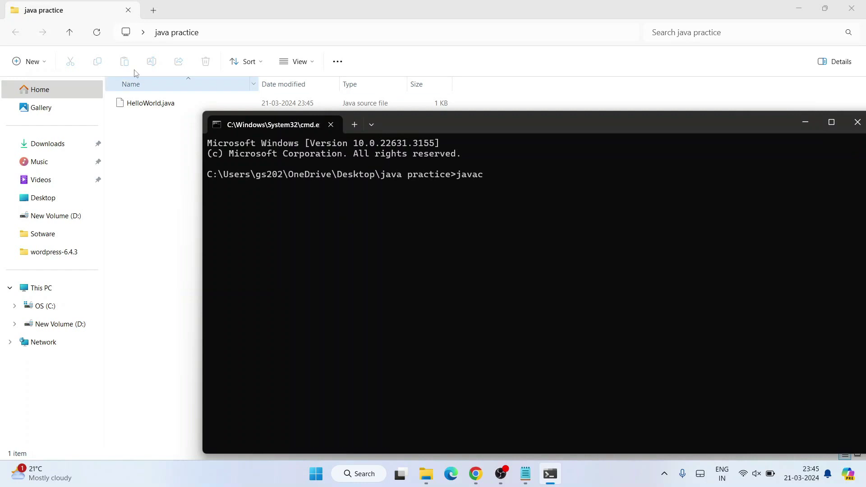
type(" HelloWorld.java")
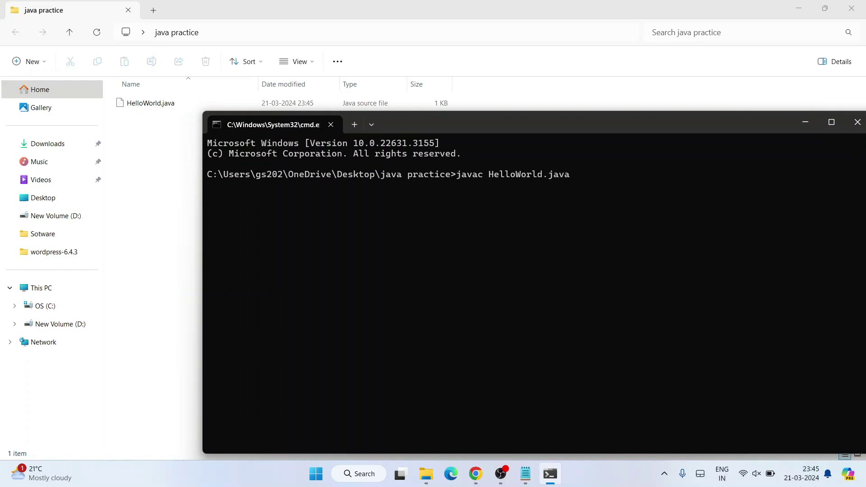
key("Return")
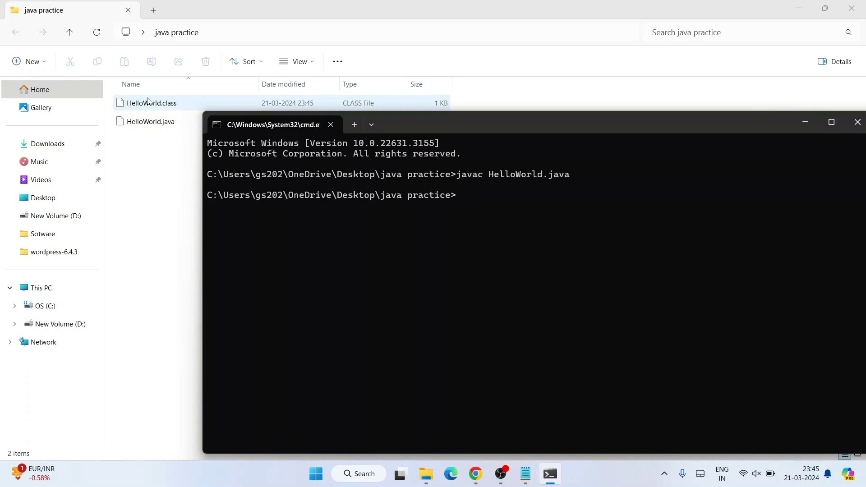
Run java HelloWorld and highlight the printed Hello World output
type("java")
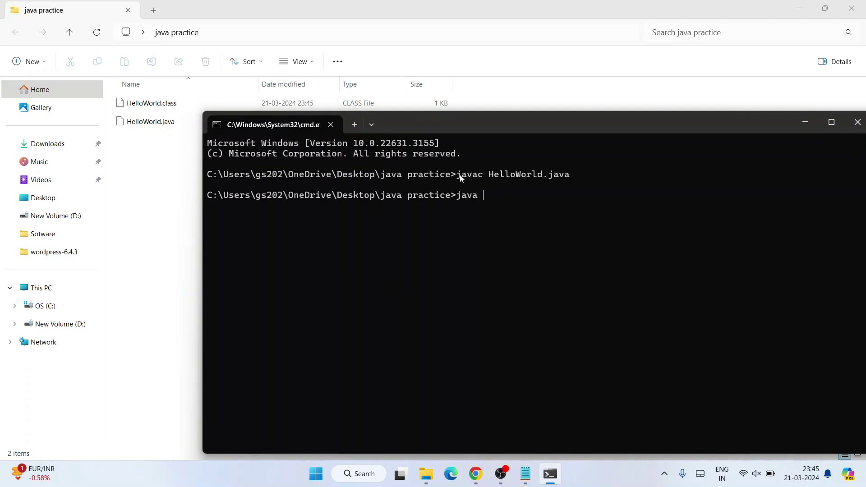
left_click_drag(460, 175, 488, 175)
left_click_drag(458, 199, 481, 200)
type("HelloWorld")
key("Return")
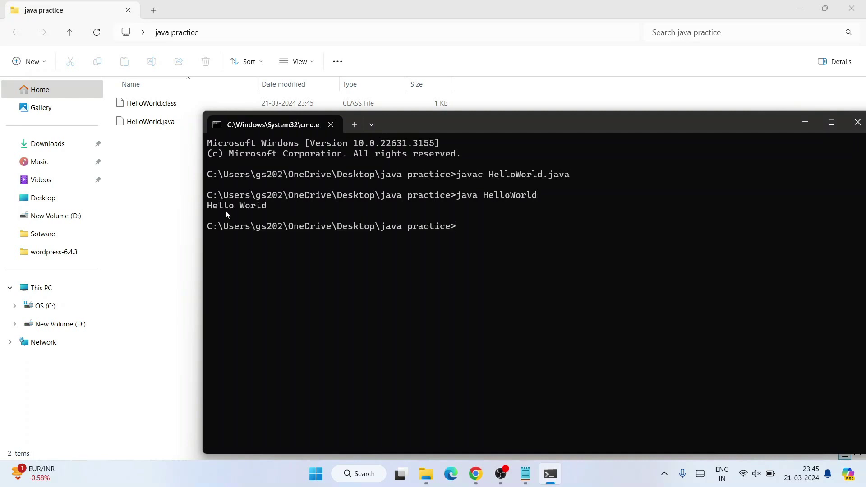
left_click_drag(208, 206, 277, 206)
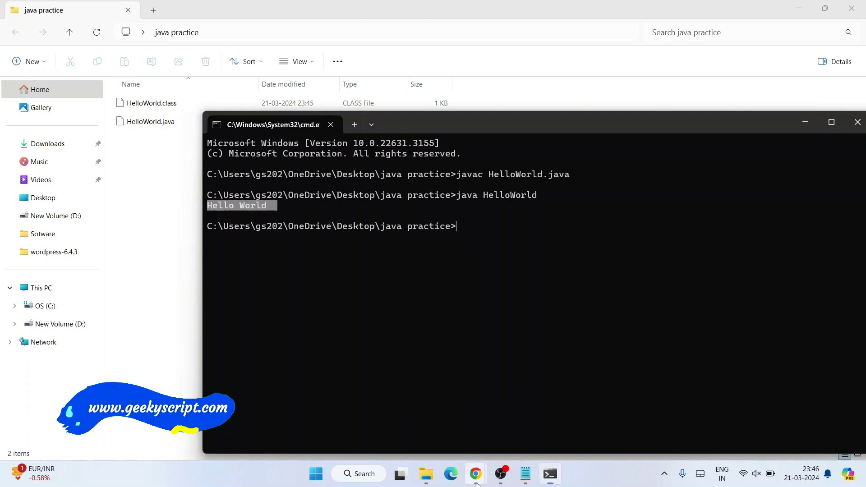
Switch to Chrome, view the Geeky Syntax tab, then the Geeky Script Vlogs channel tab
left_click(527, 453)
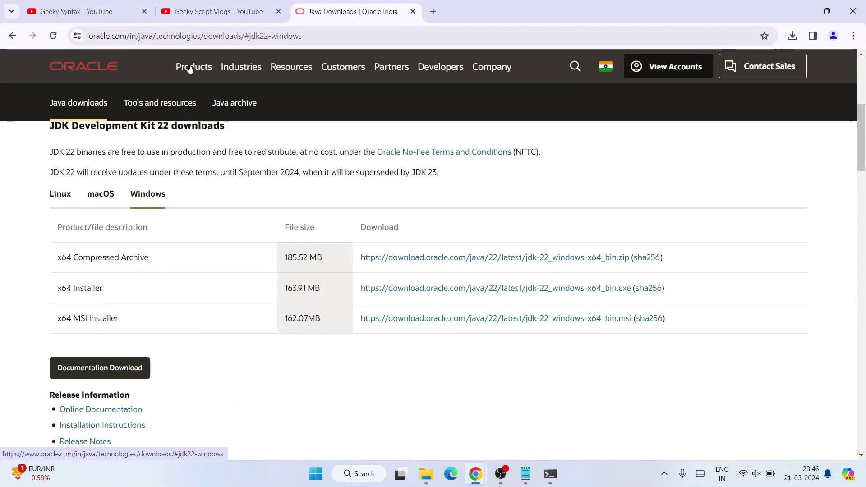
left_click(94, 9)
left_click_drag(313, 206, 452, 201)
scroll(451, 201, "down", 3)
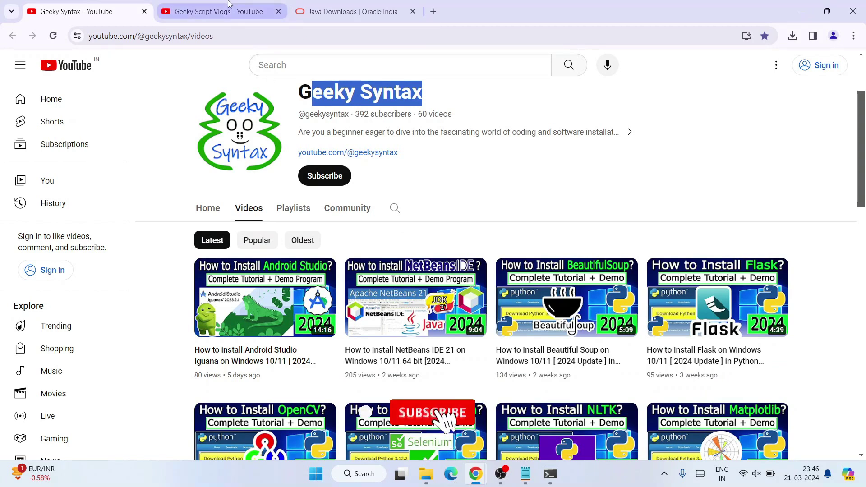
left_click(213, 12)
left_click_drag(312, 205, 480, 208)
left_click(499, 207)
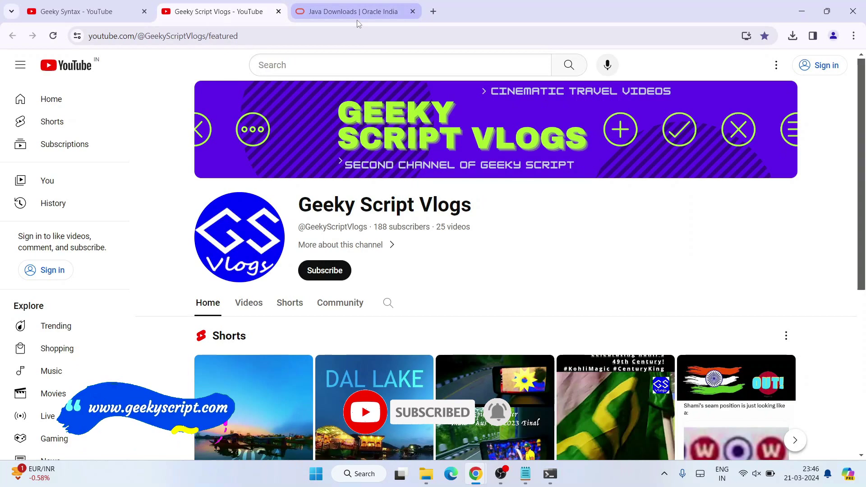